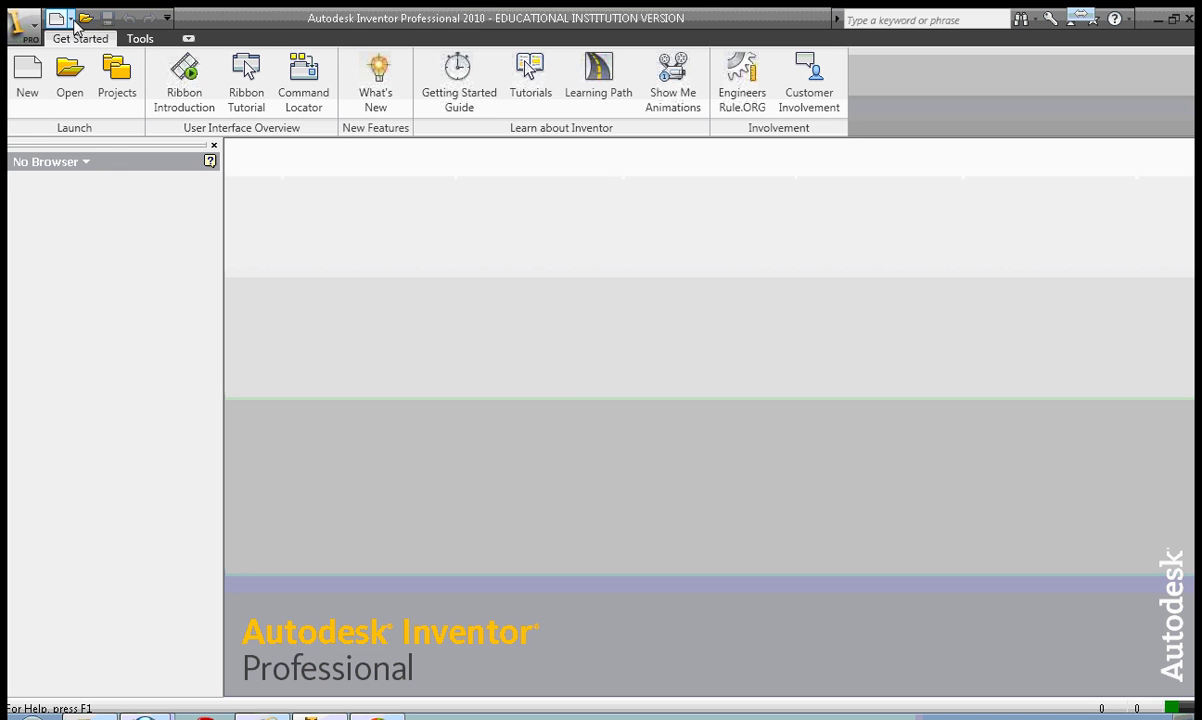
Create a new presentation document, Presentation6, from the New document list.
{"action": "left_click", "coordinate": [72, 19]}
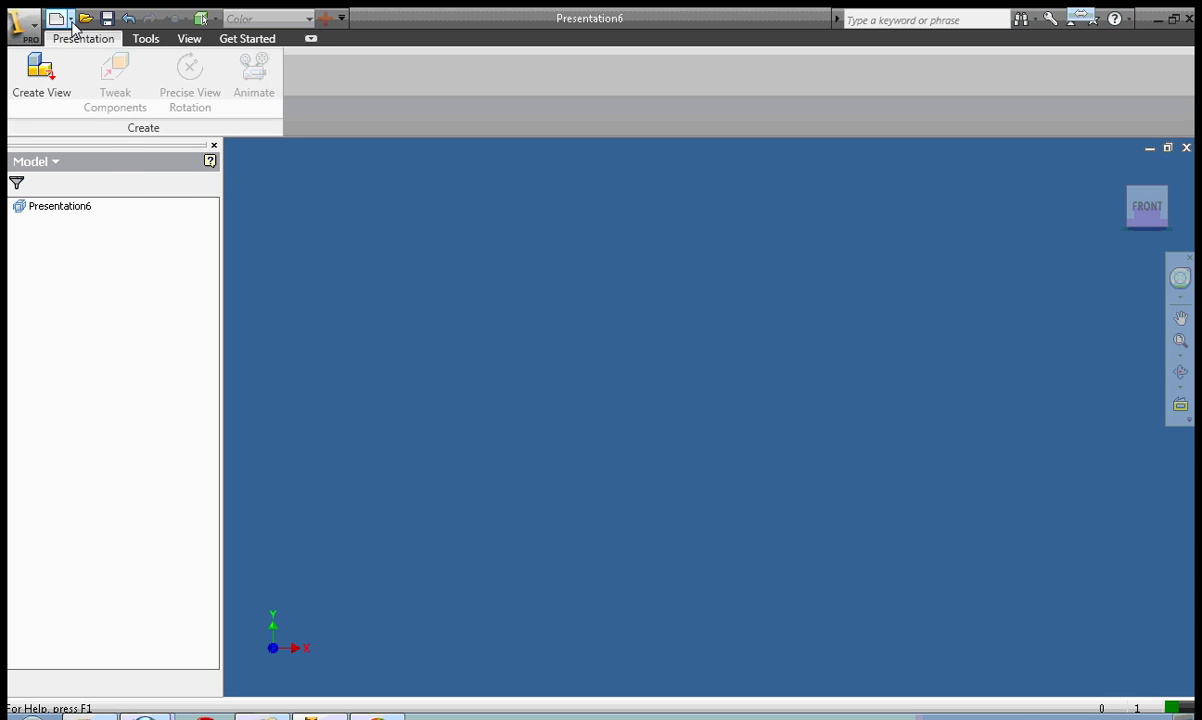
{"action": "left_click", "coordinate": [71, 19]}
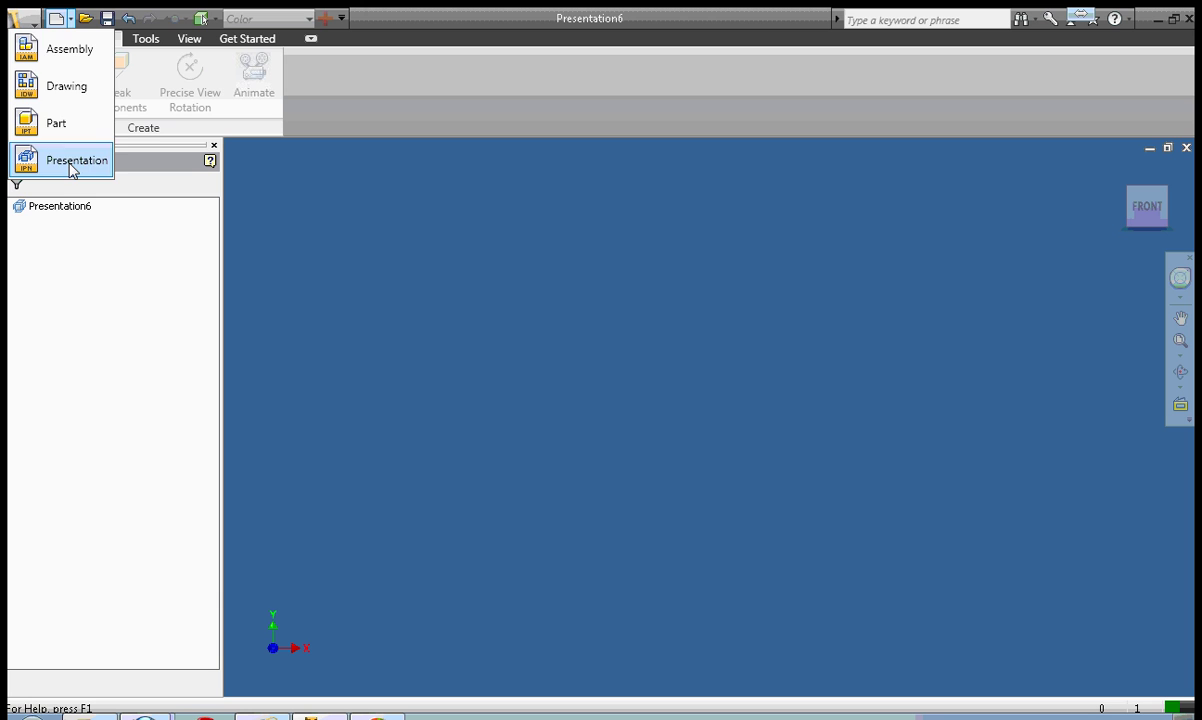
{"action": "left_click", "coordinate": [368, 164]}
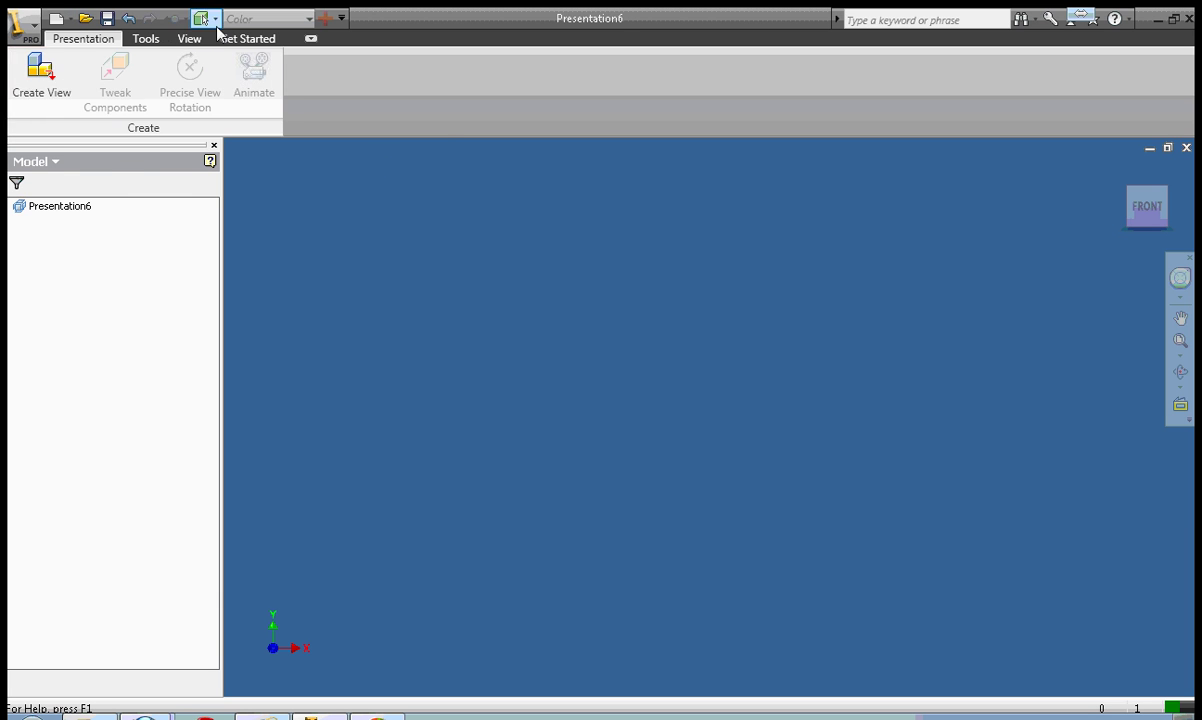
Create a manual explosion view of MrCarmody_YokeAssembly_Assembly.iam.
{"action": "left_click", "coordinate": [45, 72]}
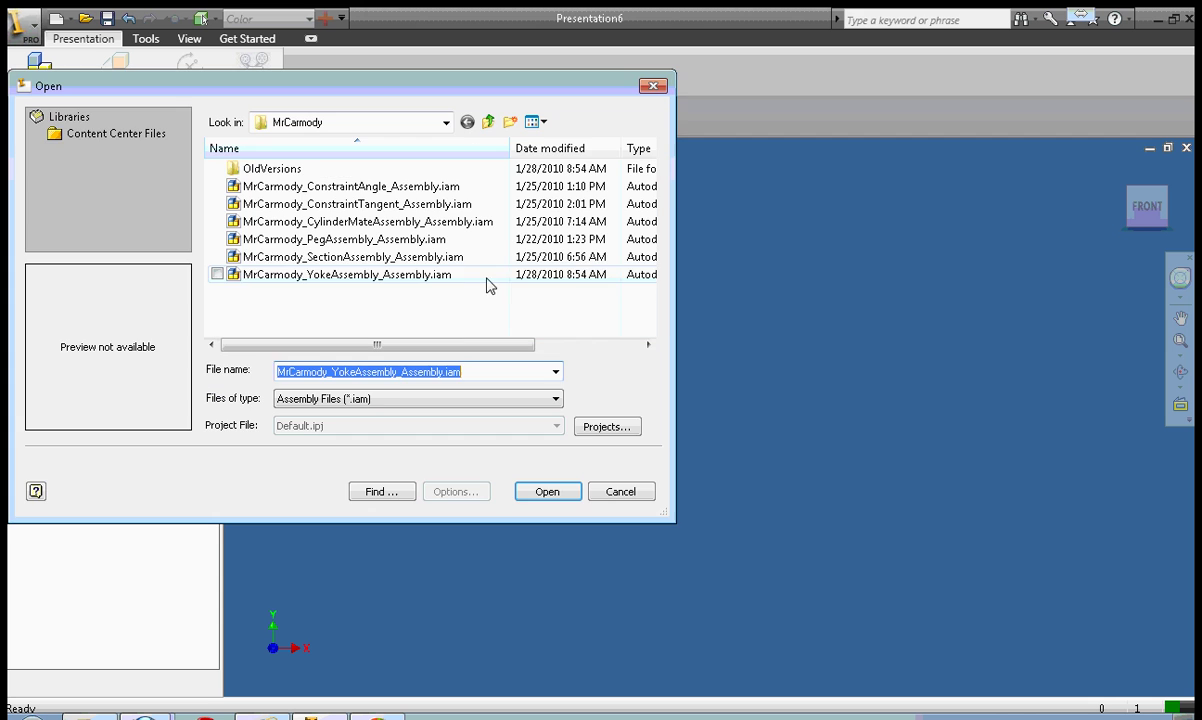
{"action": "left_click", "coordinate": [485, 275]}
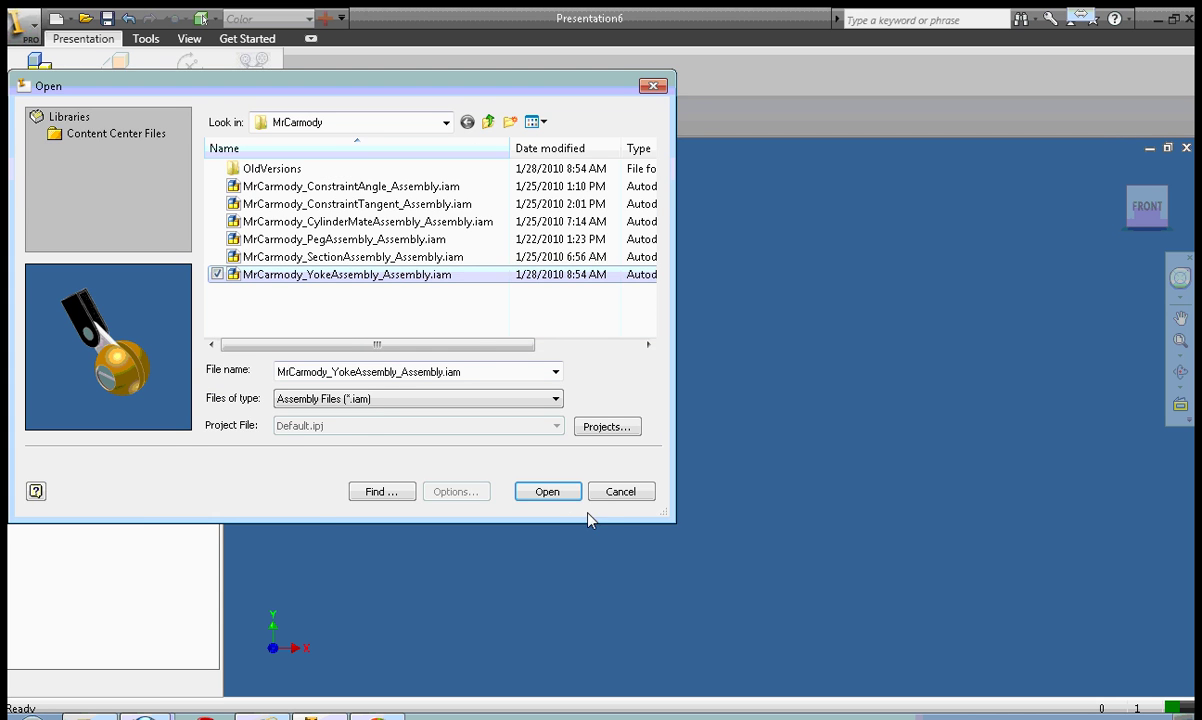
{"action": "left_click", "coordinate": [555, 489]}
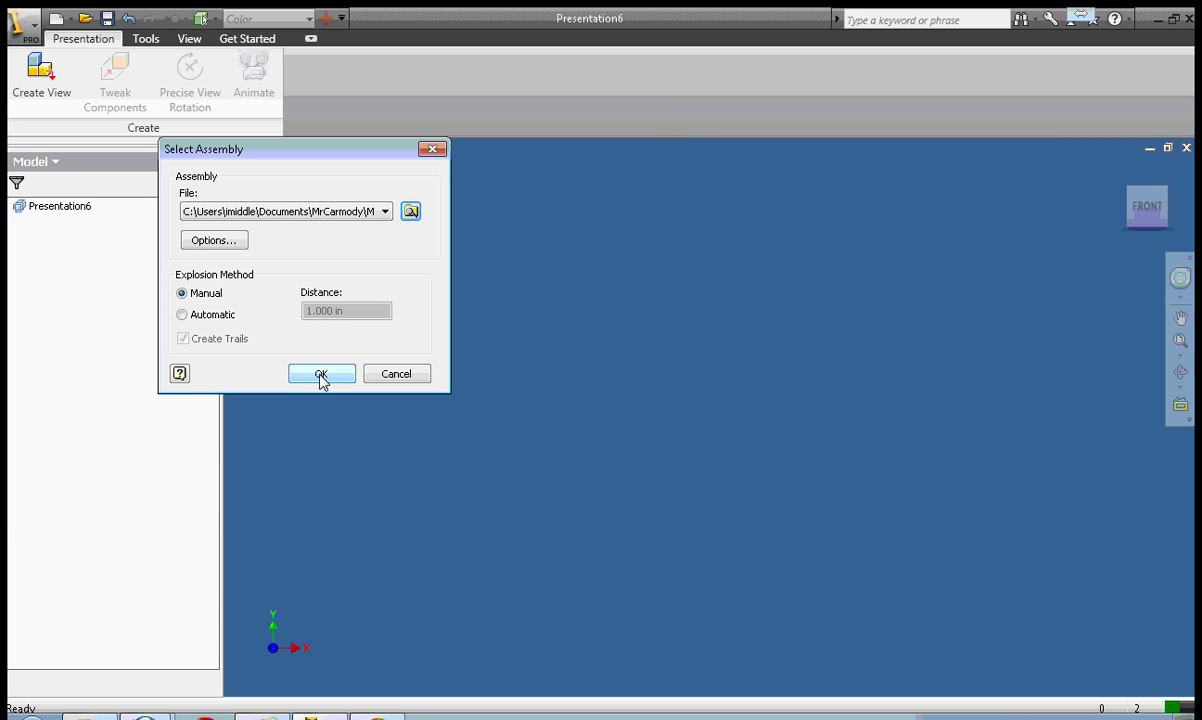
{"action": "left_click", "coordinate": [321, 374]}
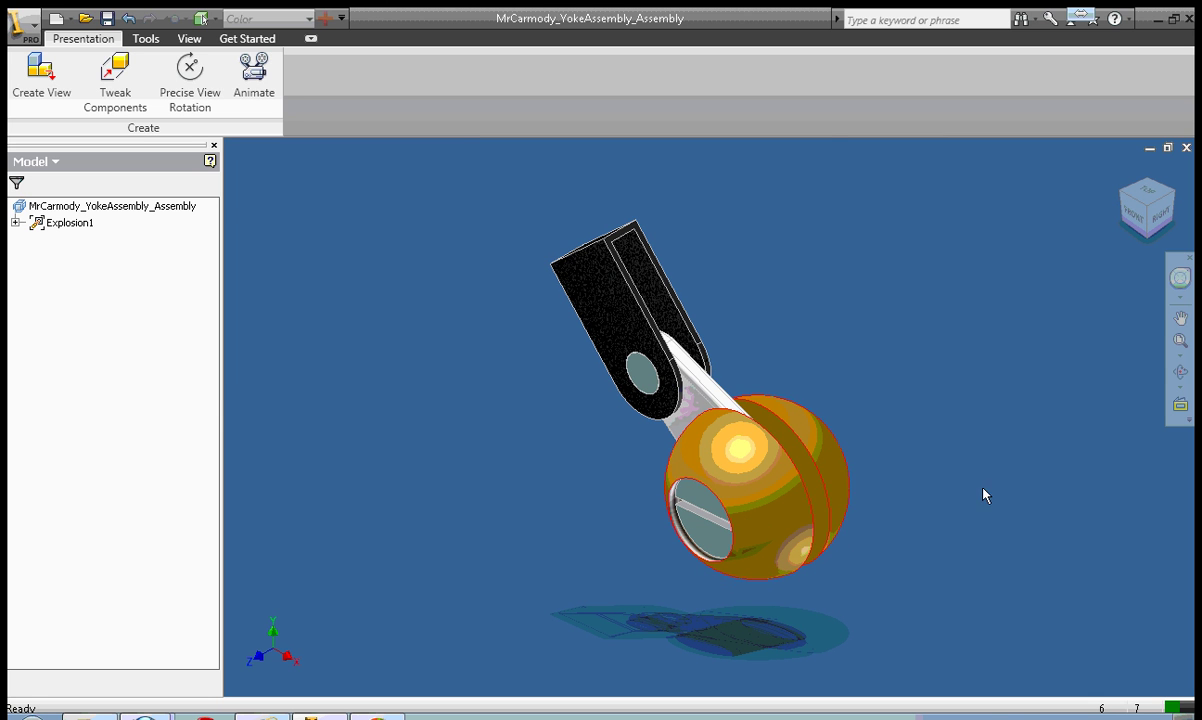
Try Ground Shadow on the yoke assembly, then settle on X-Ray Shadow.
{"action": "left_click", "coordinate": [189, 38]}
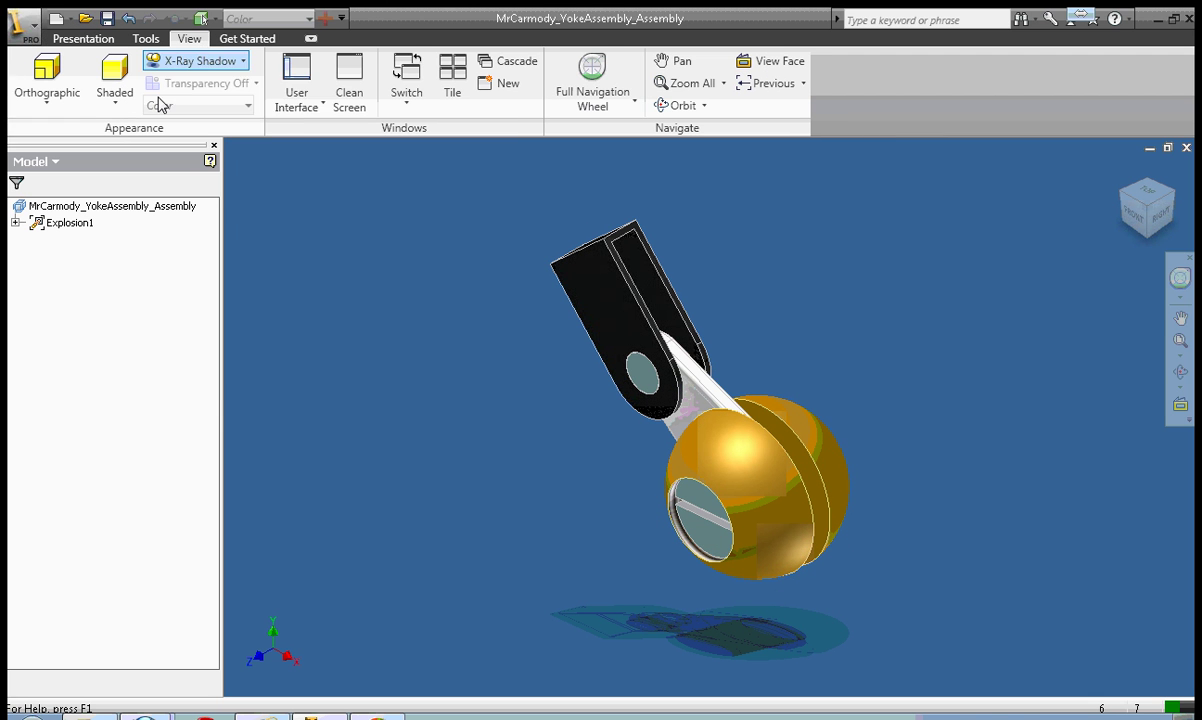
{"action": "left_click", "coordinate": [241, 61]}
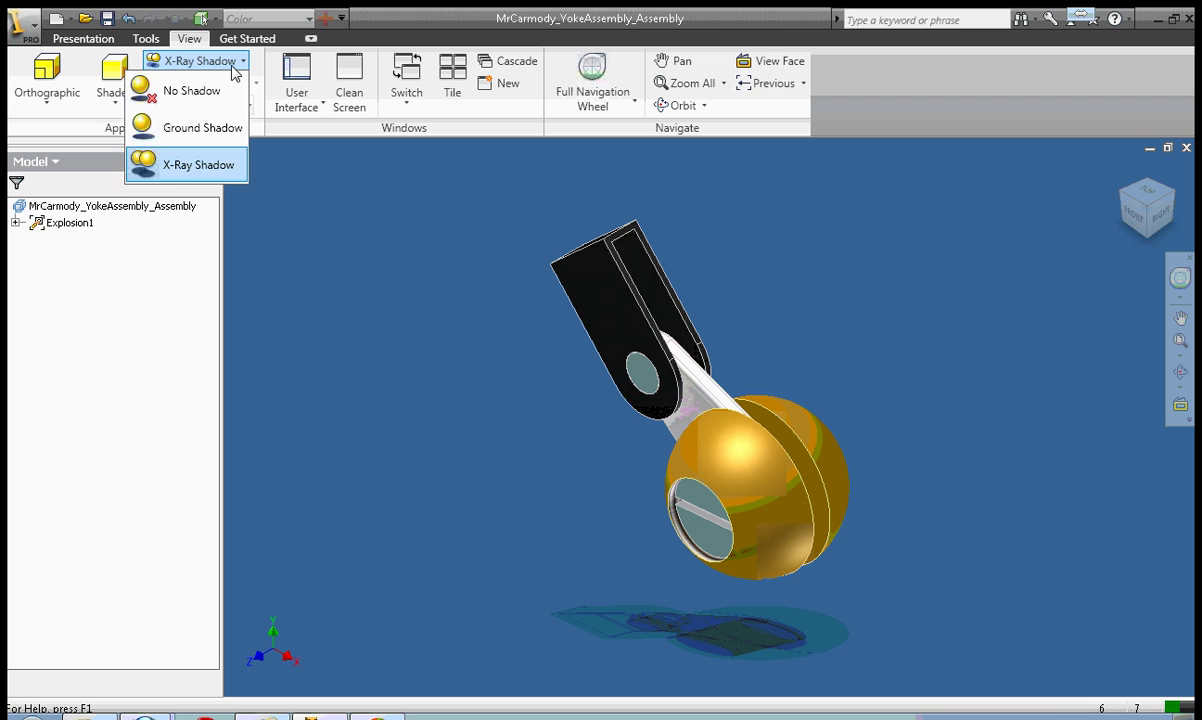
{"action": "left_click", "coordinate": [208, 140]}
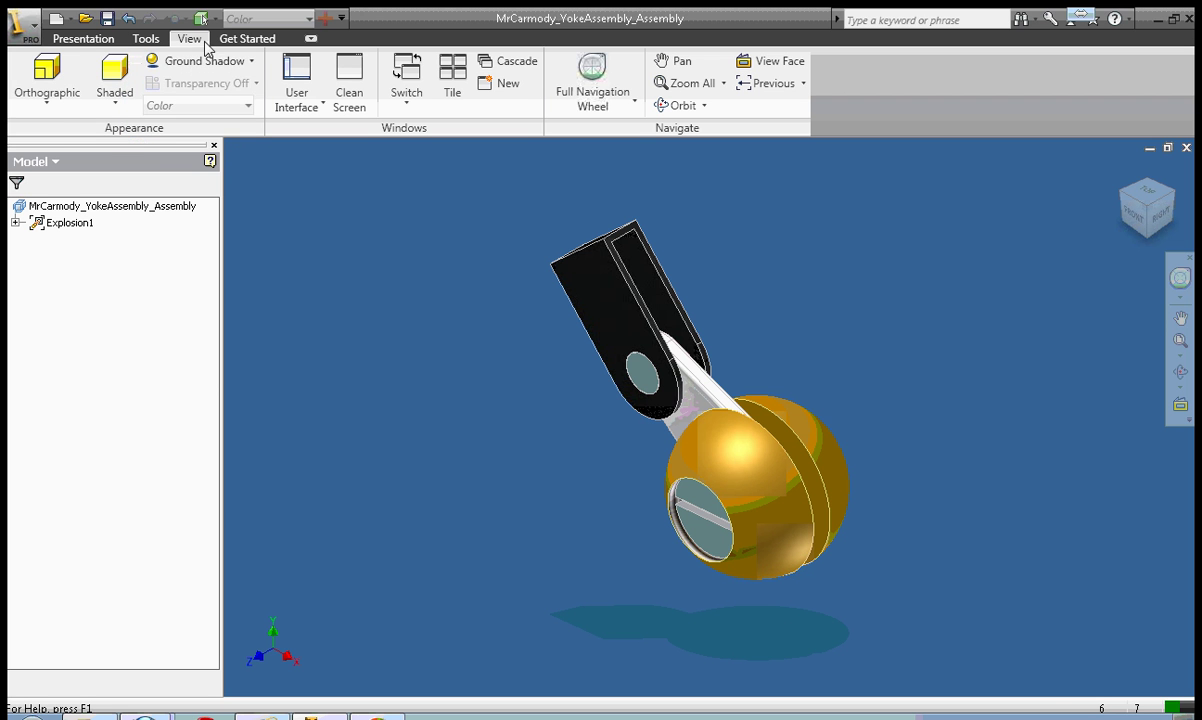
{"action": "left_click", "coordinate": [207, 60]}
{"action": "left_click", "coordinate": [200, 166]}
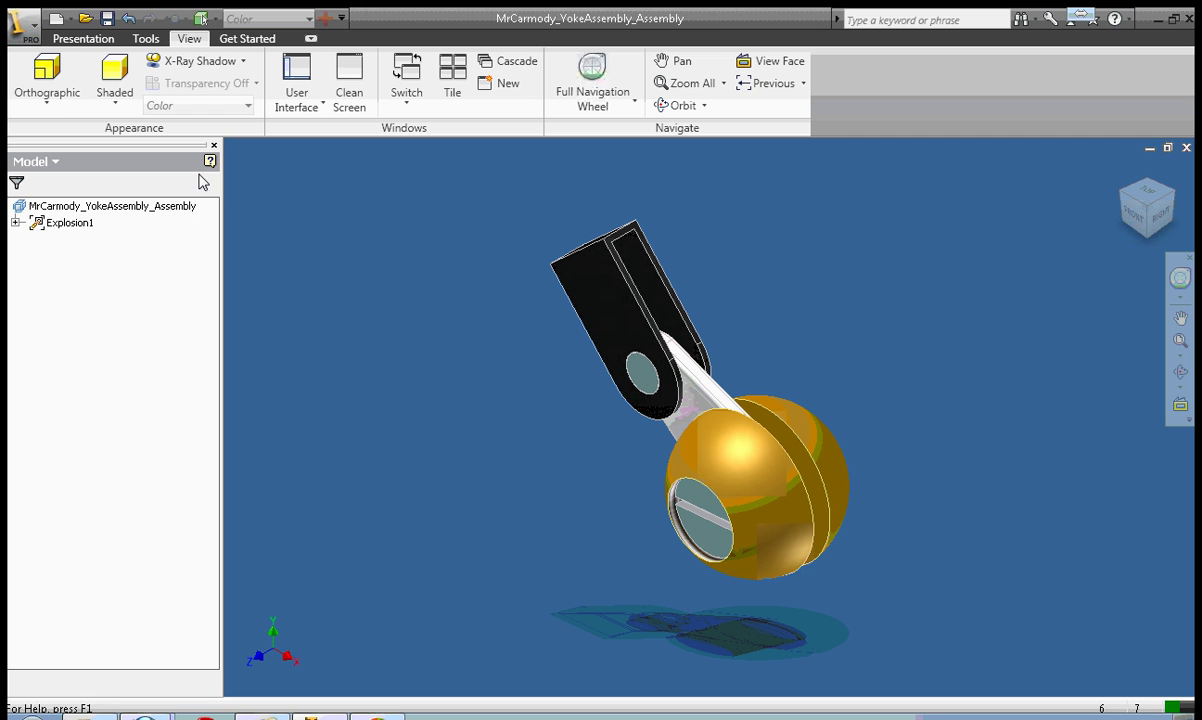
Cycle the visual style through Hidden Edge and Wireframe, ending on Hidden Edge.
{"action": "left_click", "coordinate": [114, 102]}
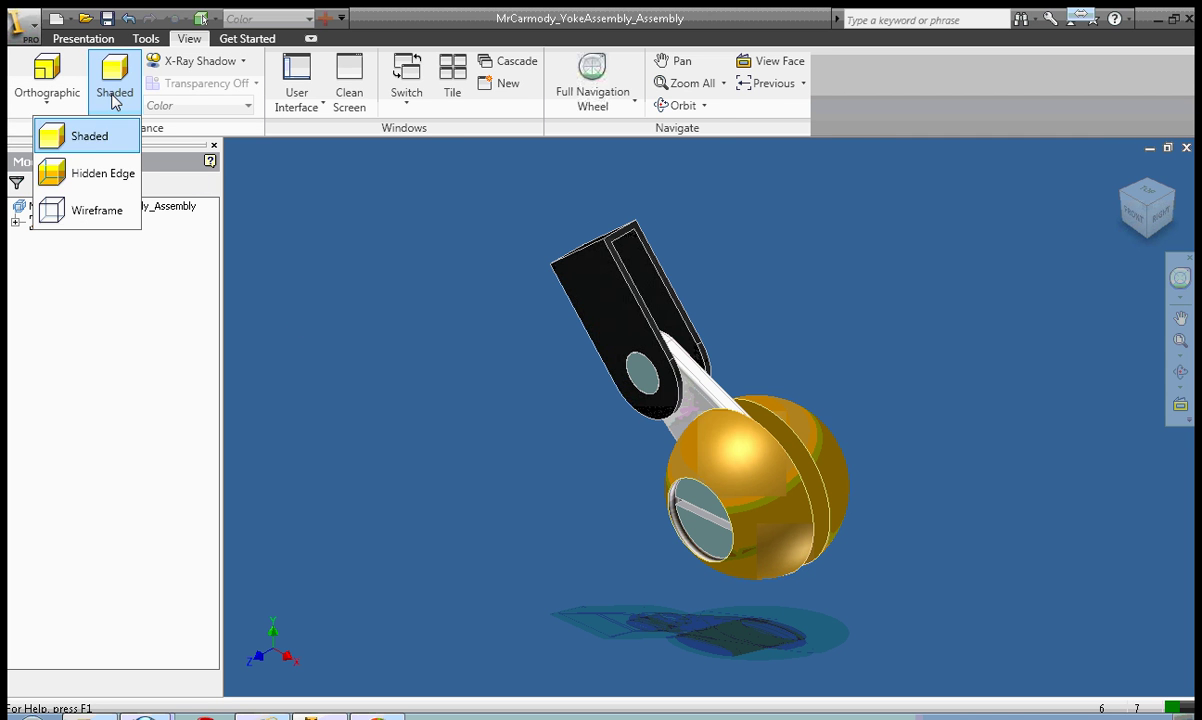
{"action": "left_click", "coordinate": [90, 178]}
{"action": "left_click", "coordinate": [116, 100]}
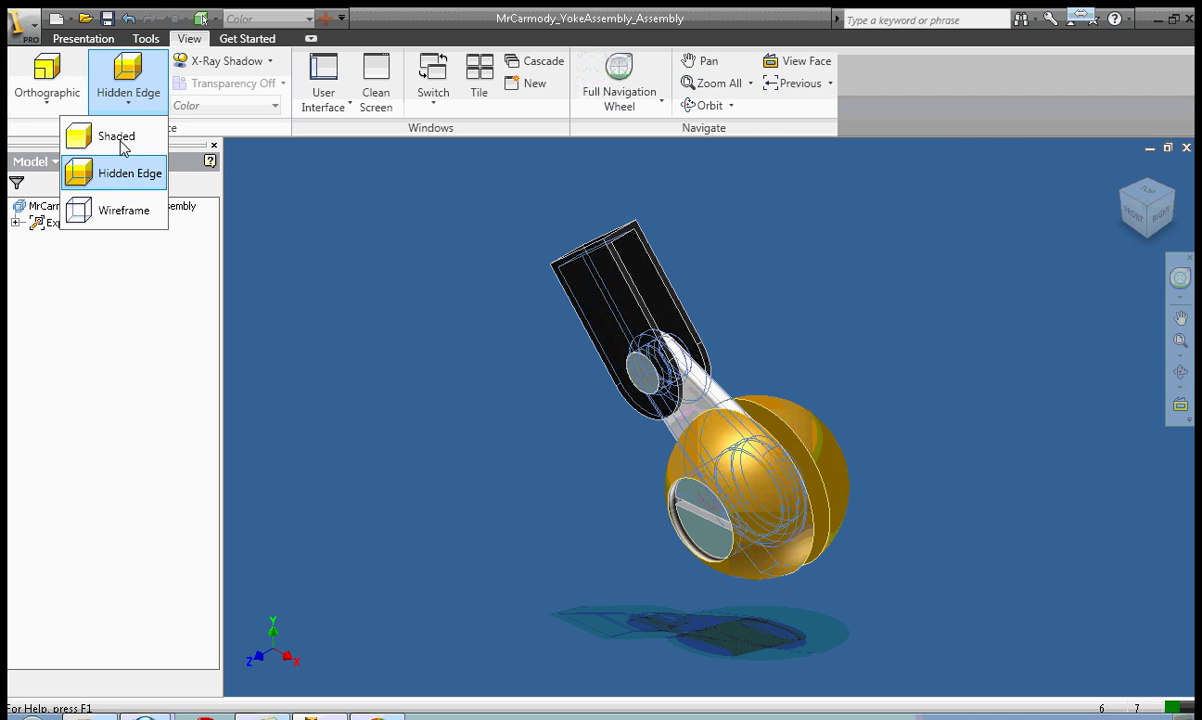
{"action": "left_click", "coordinate": [117, 210]}
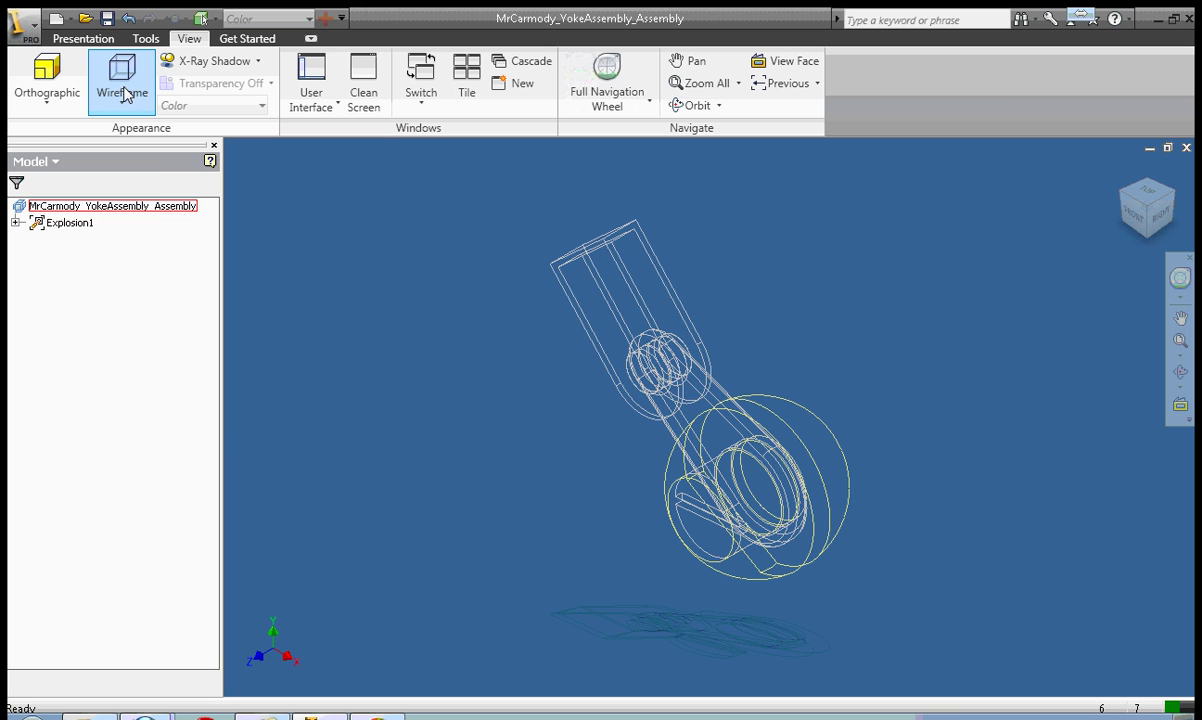
{"action": "left_click", "coordinate": [121, 97]}
{"action": "left_click", "coordinate": [116, 179]}
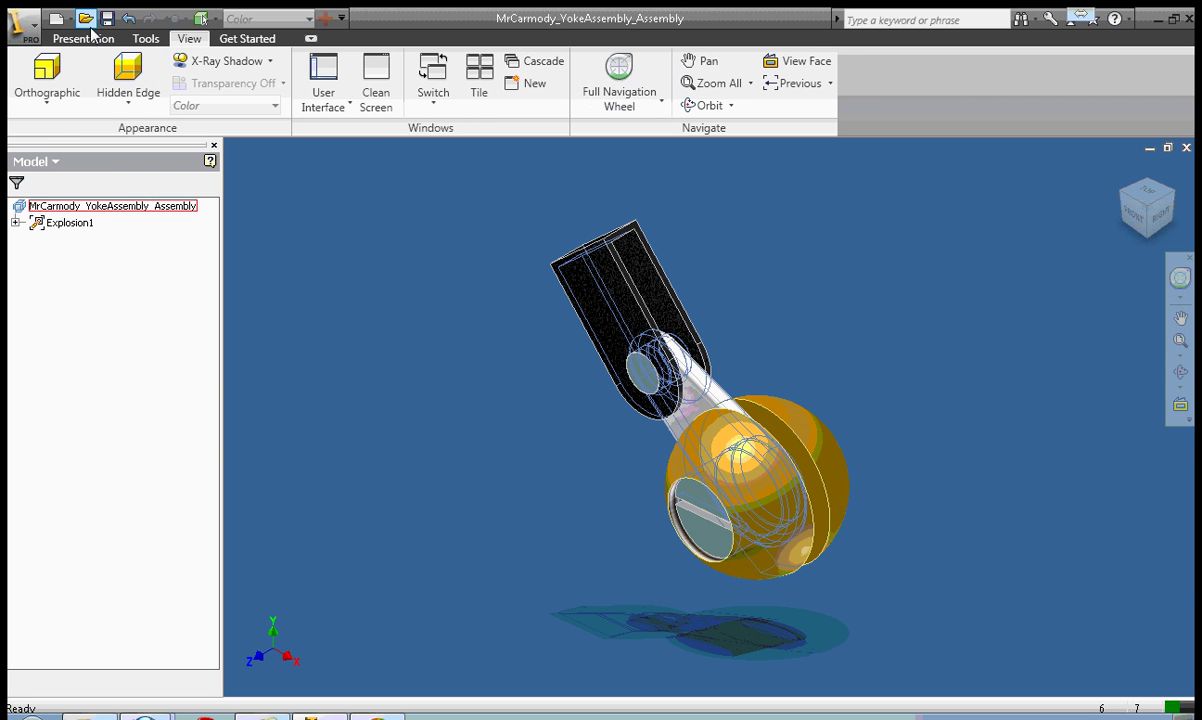
{"action": "left_click", "coordinate": [85, 18]}
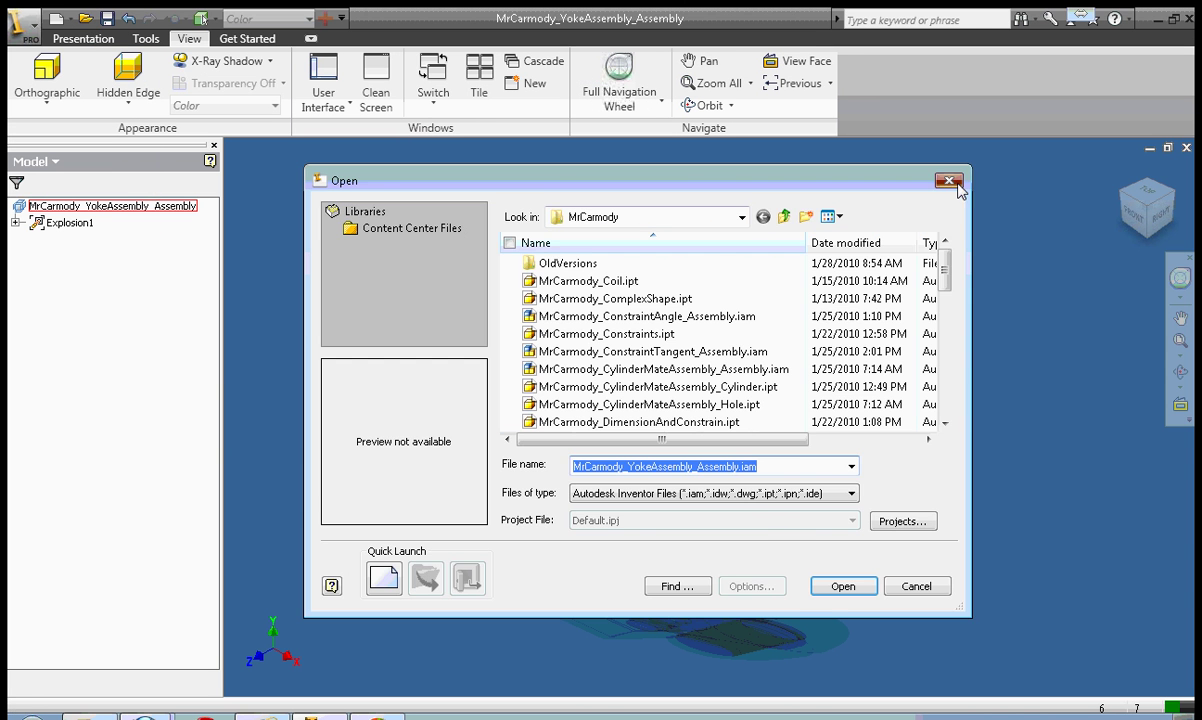
{"action": "left_click", "coordinate": [947, 180]}
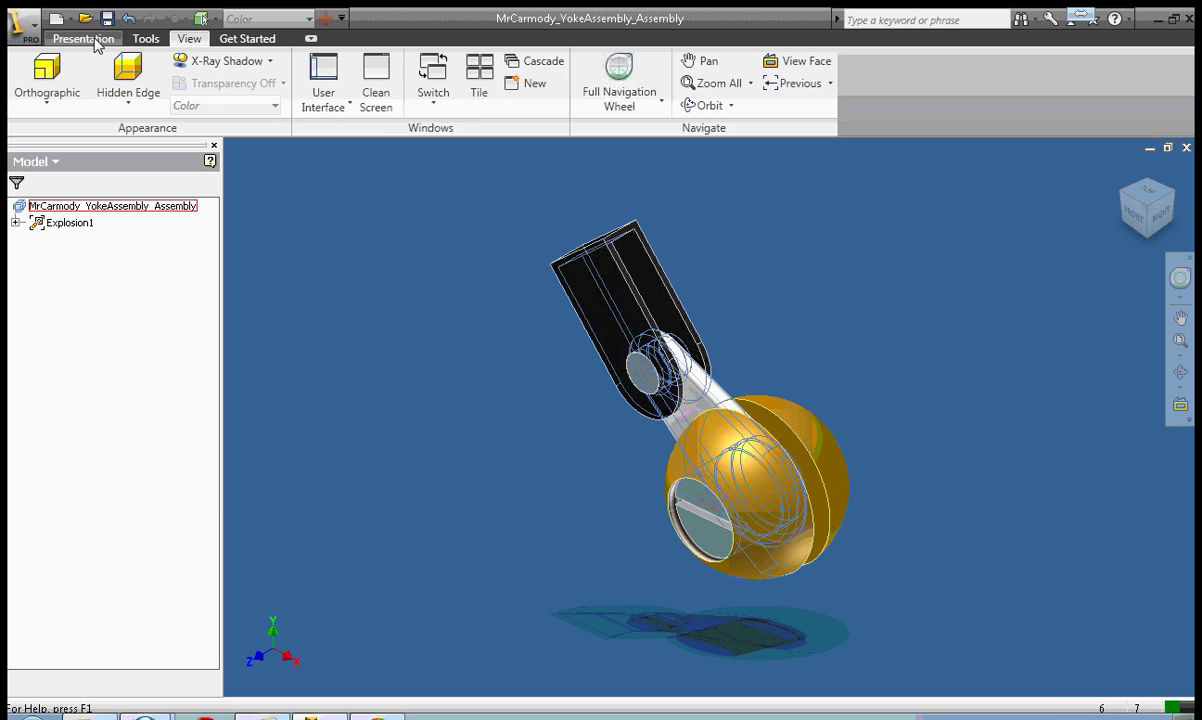
Set up a component tweak along the pin hole face, then close it without moving anything.
{"action": "left_click", "coordinate": [90, 39]}
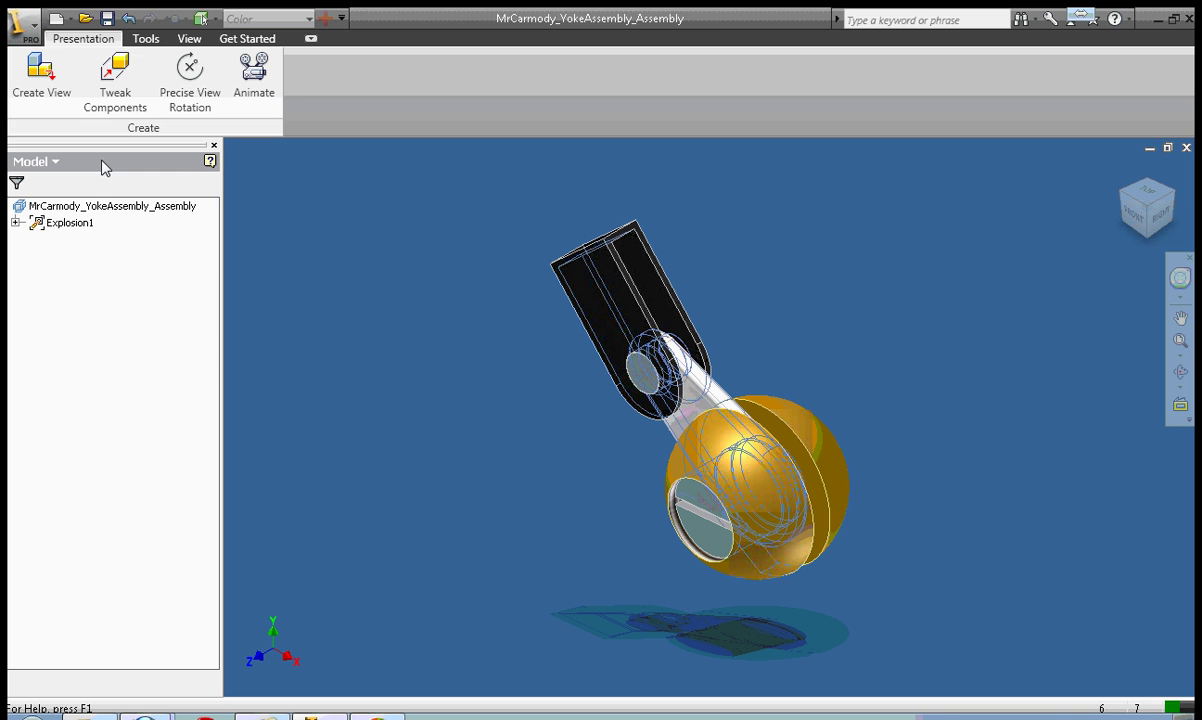
{"action": "left_click", "coordinate": [117, 80]}
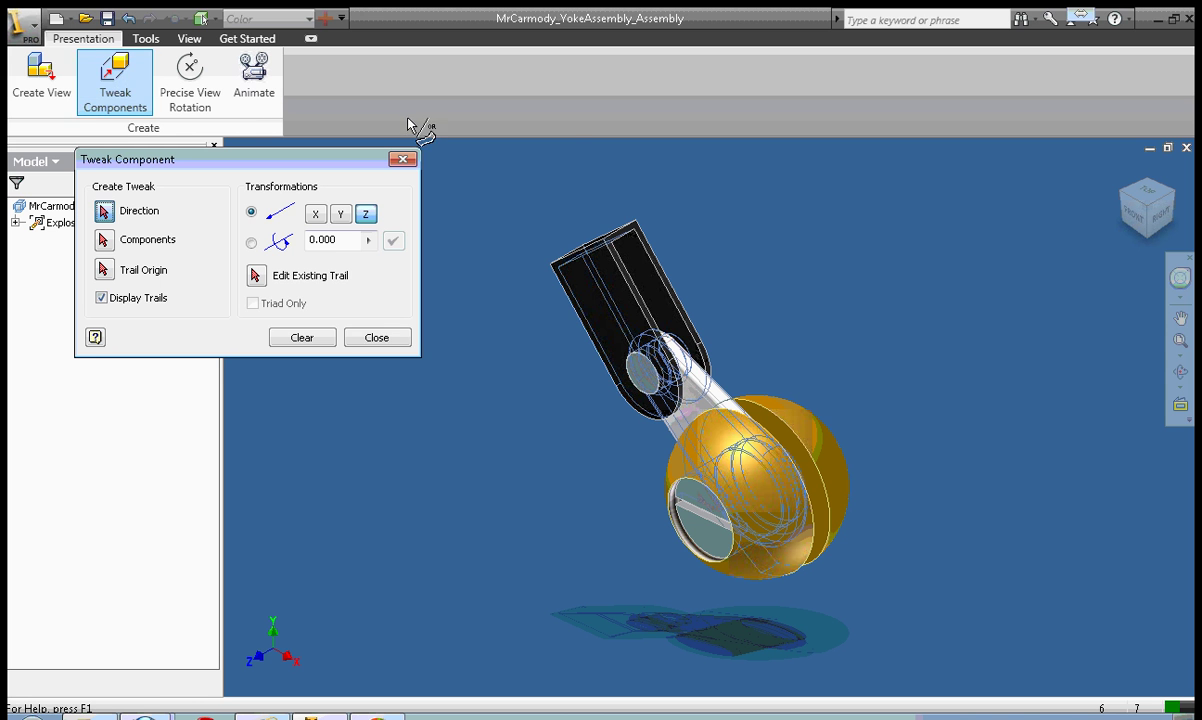
{"action": "left_click", "coordinate": [643, 388]}
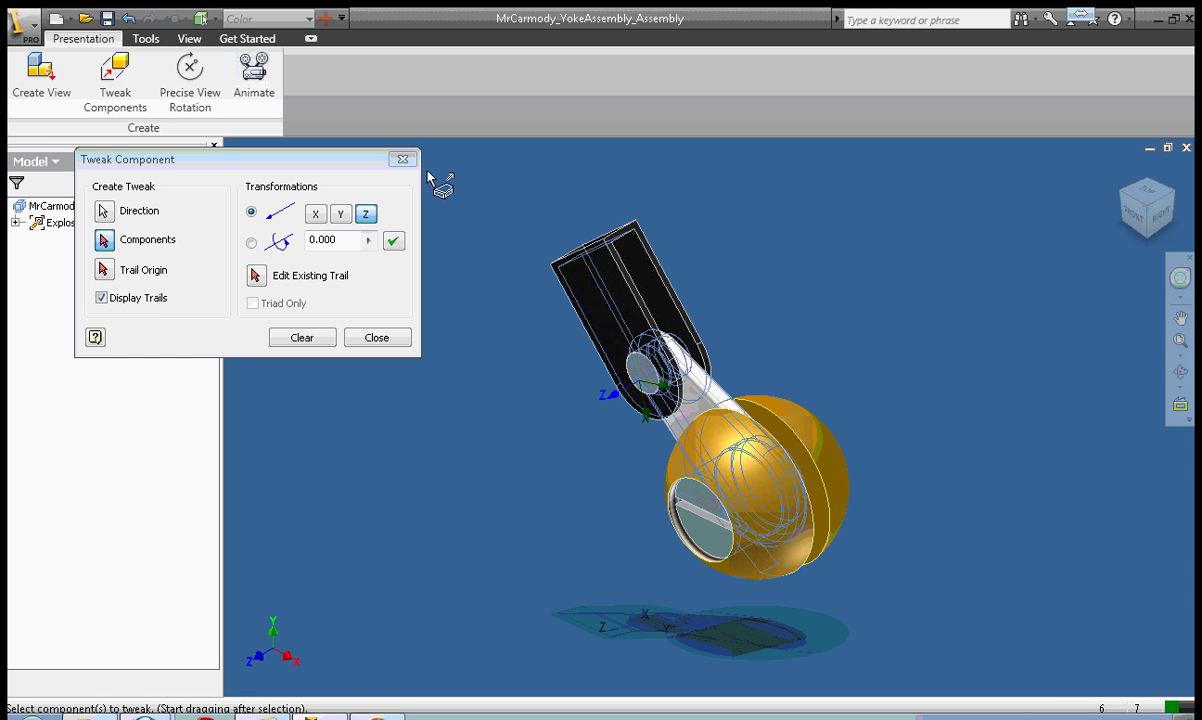
{"action": "left_click", "coordinate": [402, 160]}
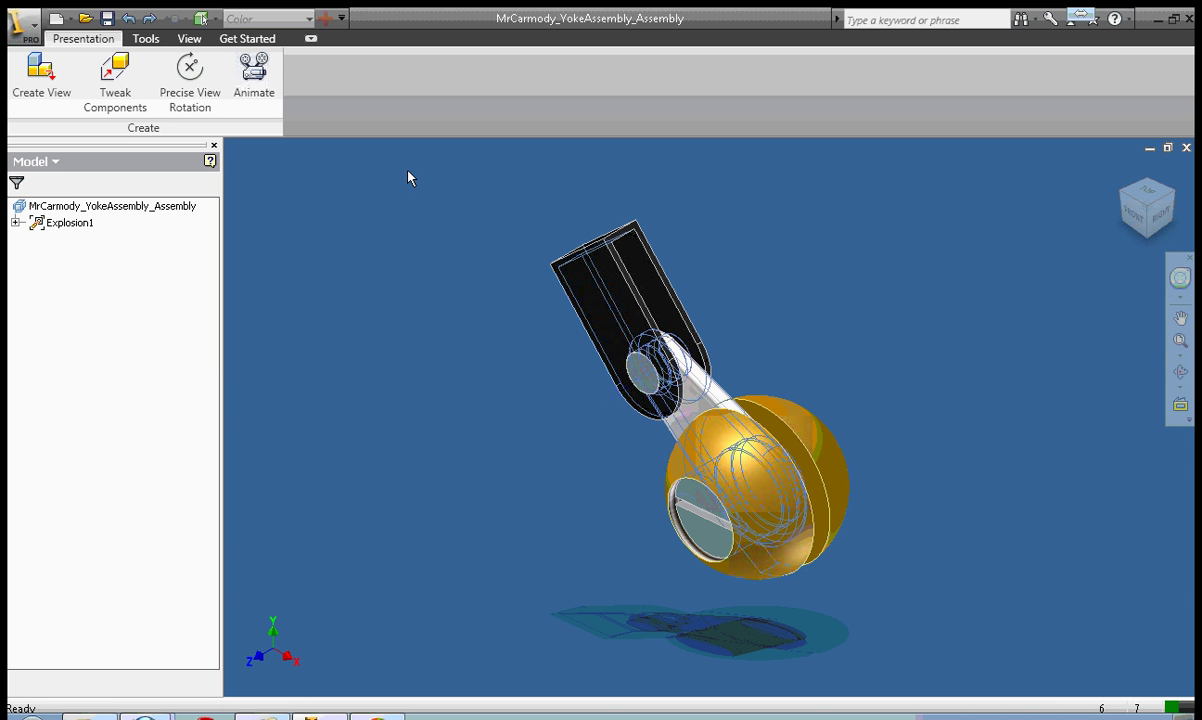
Pull the pin out of the yoke along Z, then begin another tweak with its dialog moved aside.
{"action": "left_click", "coordinate": [117, 90]}
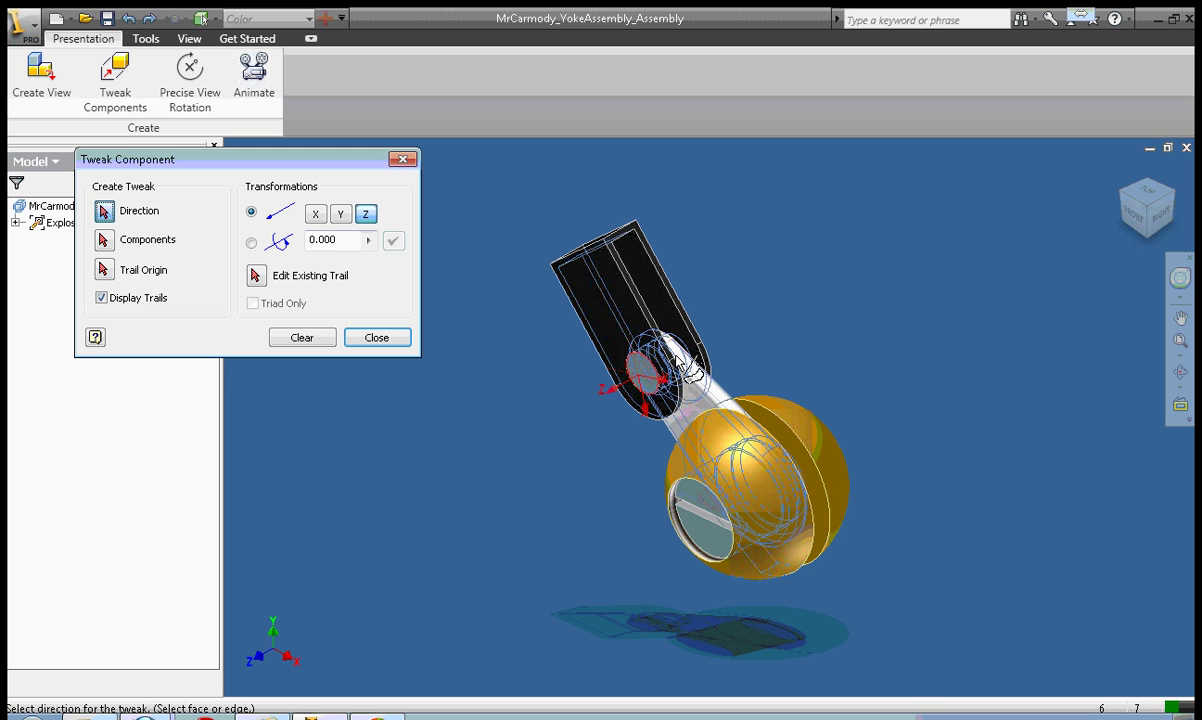
{"action": "left_click", "coordinate": [605, 400]}
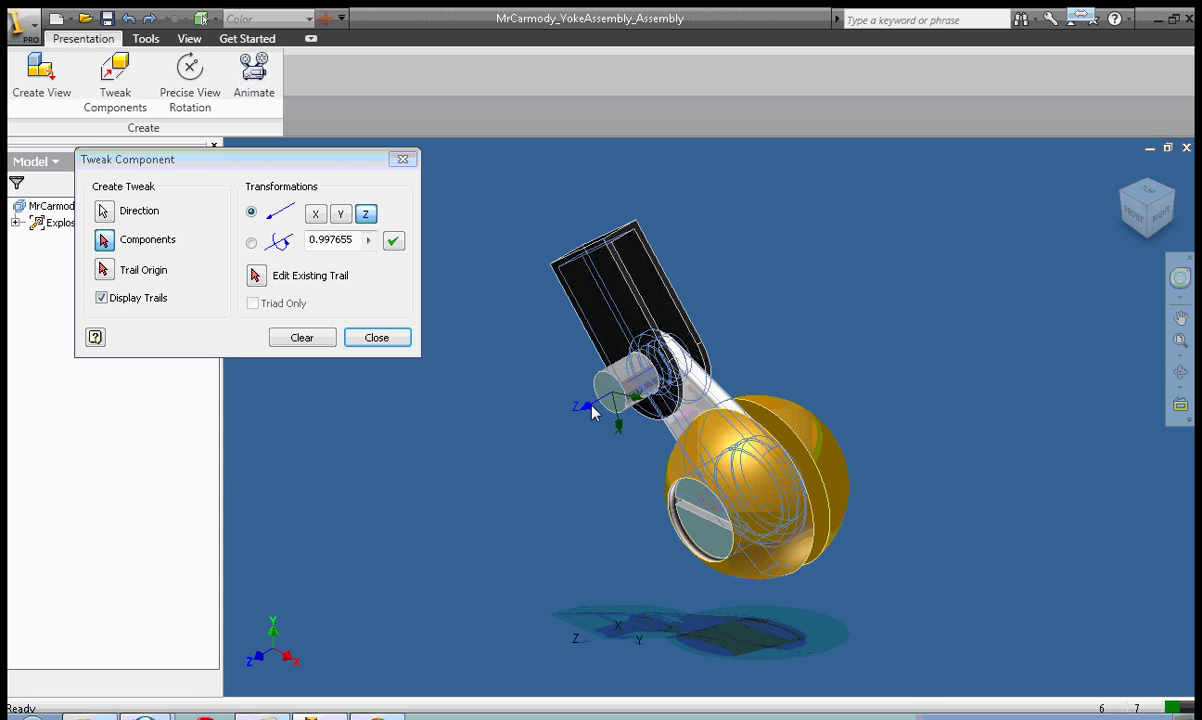
{"action": "left_click_drag", "start_coordinate": [592, 411], "coordinate": [441, 481]}
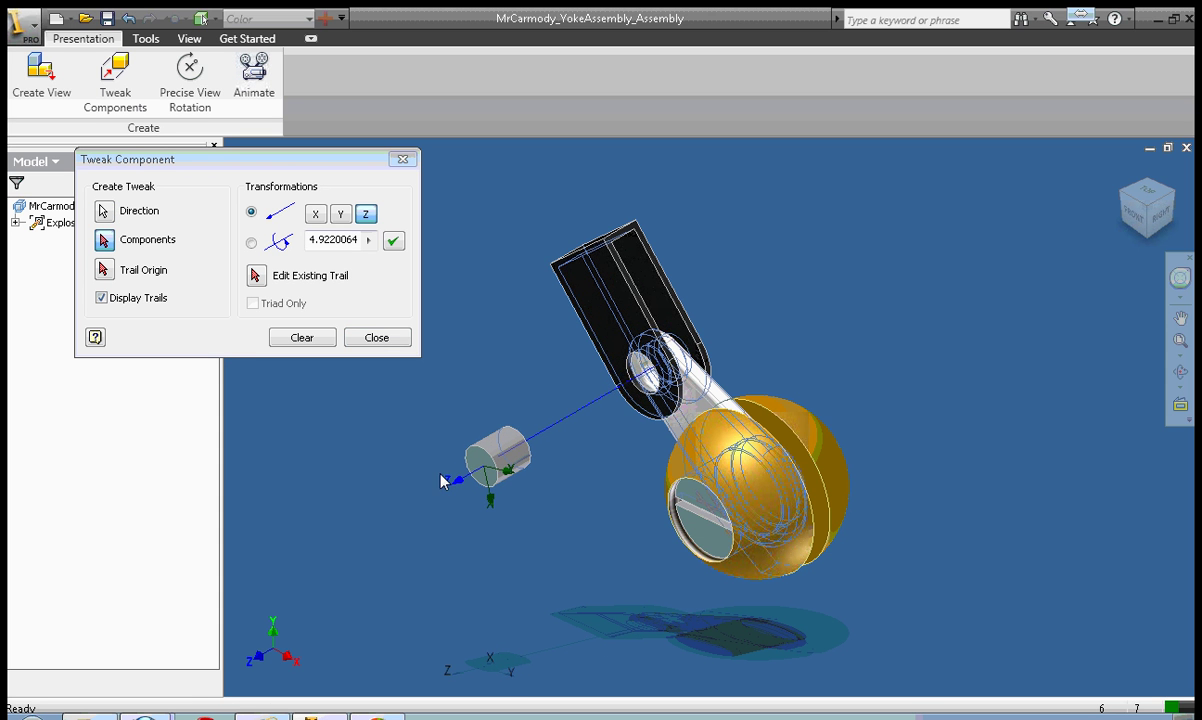
{"action": "left_click", "coordinate": [384, 339]}
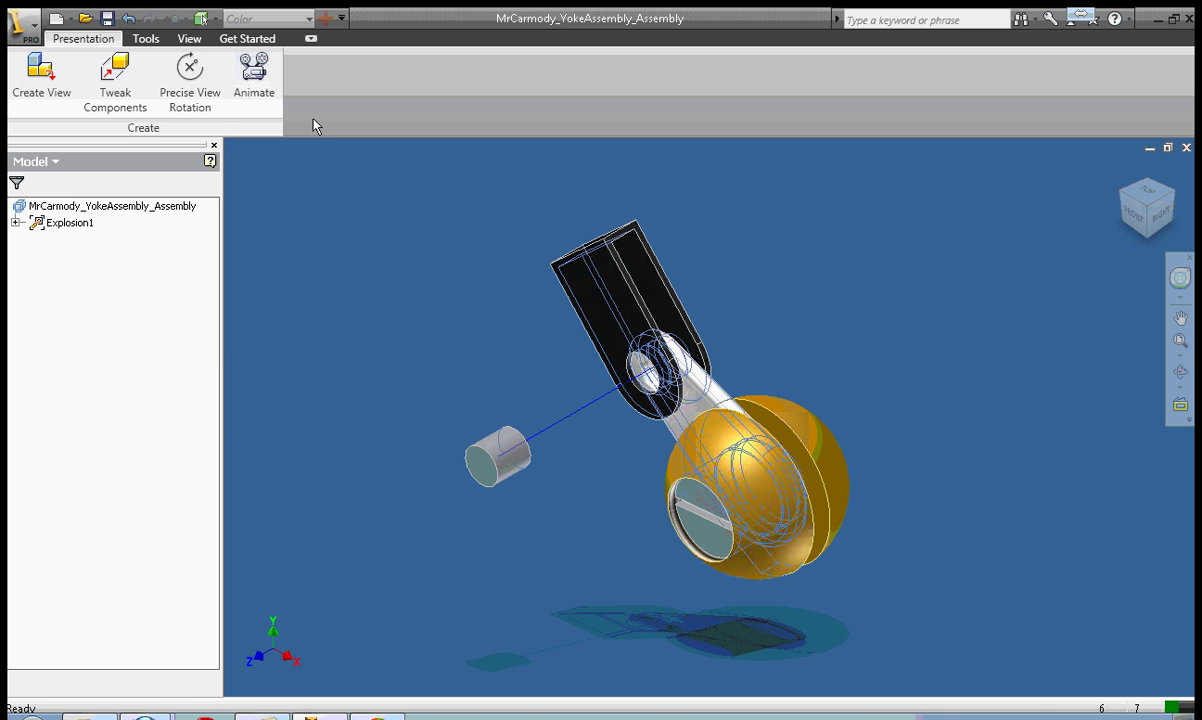
{"action": "left_click", "coordinate": [115, 80]}
{"action": "left_click_drag", "start_coordinate": [350, 168], "coordinate": [372, 219]}
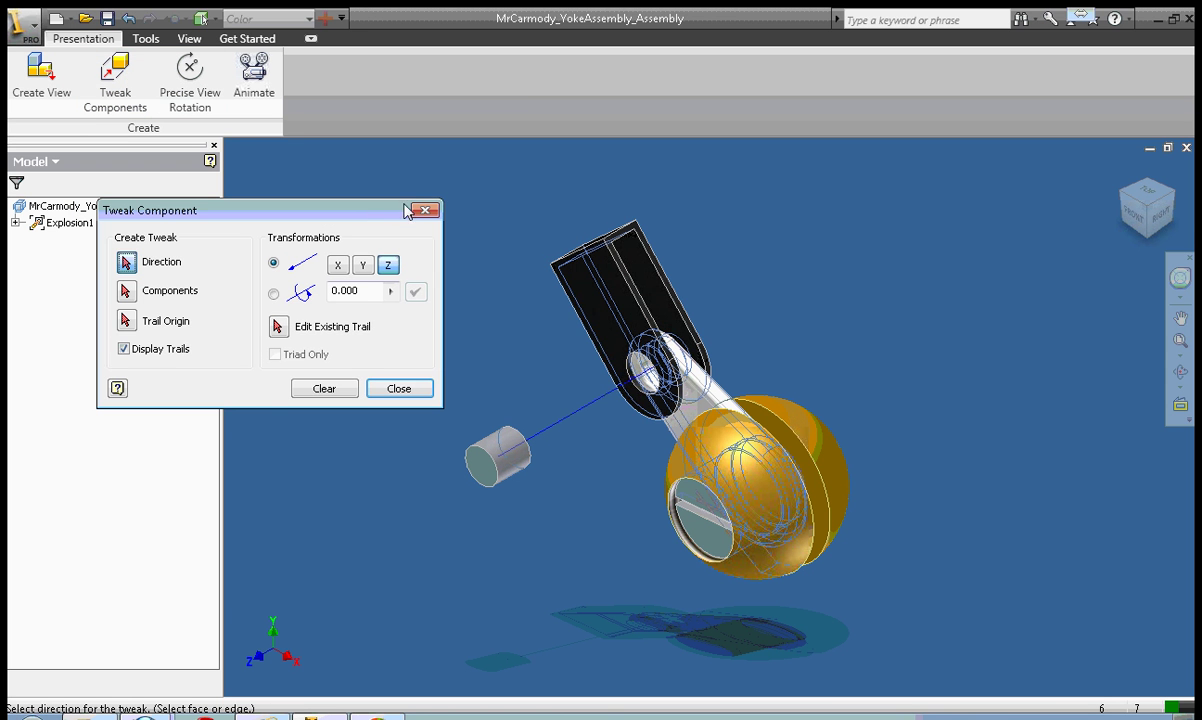
Drag the black fork part along Z, using its top edge as direction, away from the white link.
{"action": "left_click", "coordinate": [582, 254]}
{"action": "left_click_drag", "start_coordinate": [582, 255], "coordinate": [408, 339]}
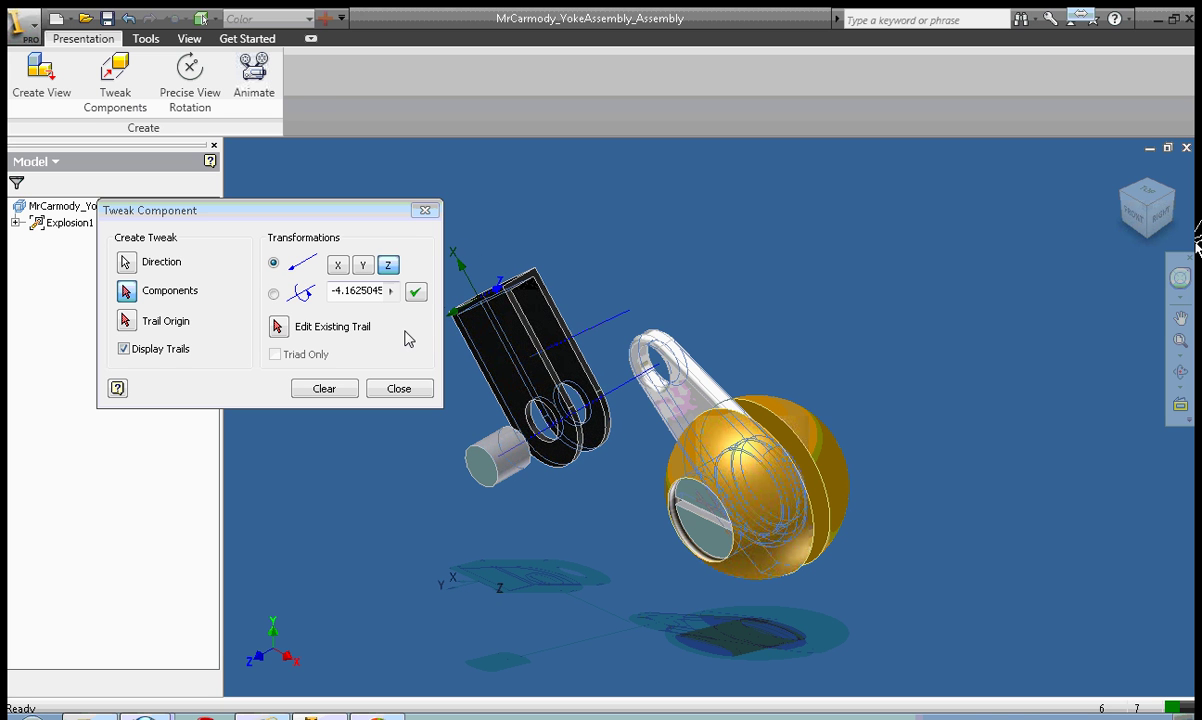
{"action": "left_click", "coordinate": [508, 310]}
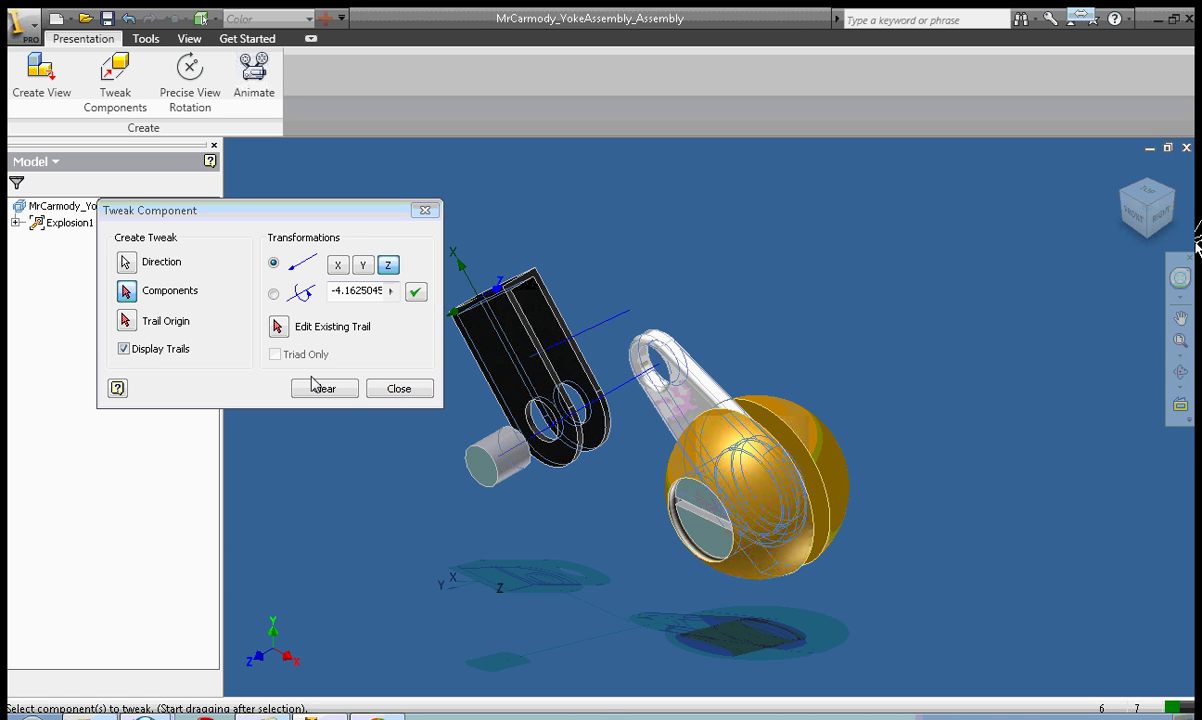
{"action": "left_click", "coordinate": [399, 389]}
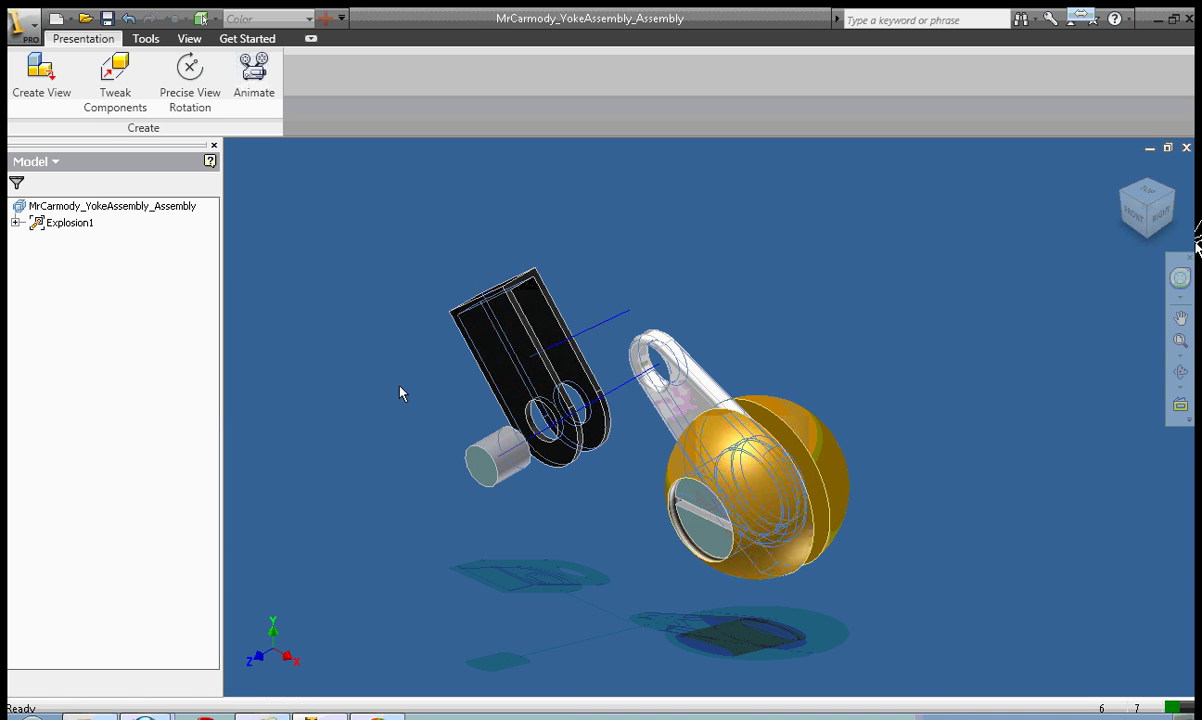
Rotate the black fork 256 degrees about Z, using its edge as the rotation axis.
{"action": "left_click", "coordinate": [118, 75]}
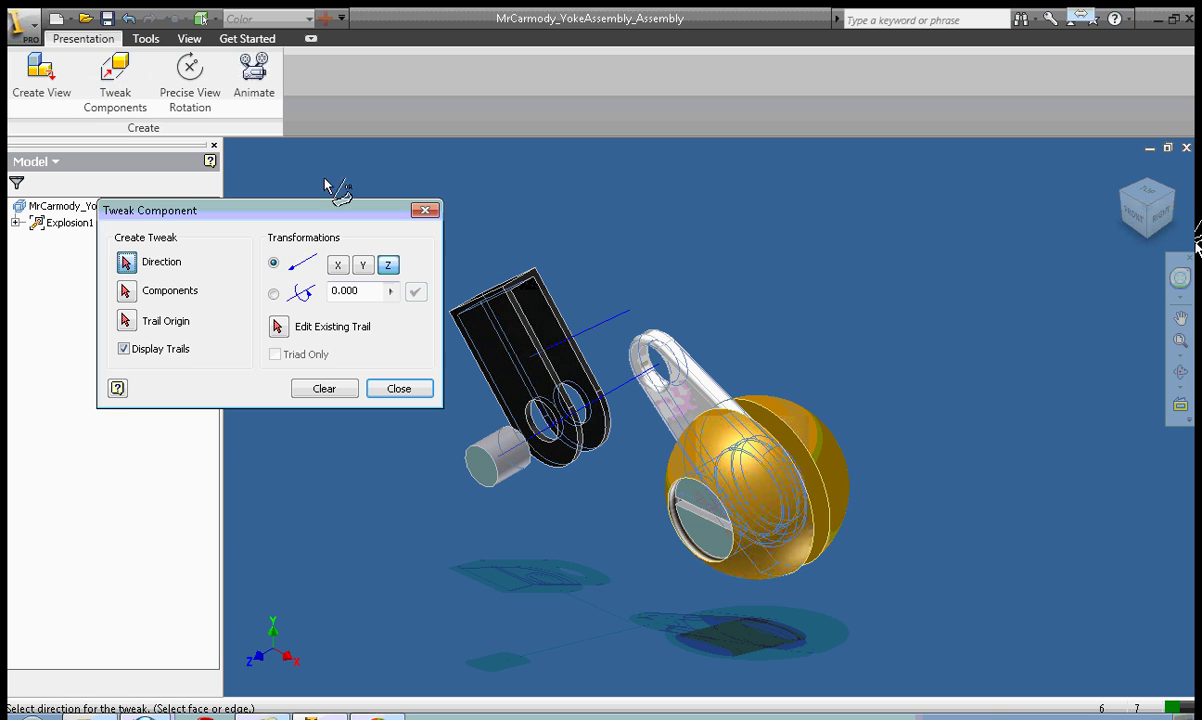
{"action": "left_click", "coordinate": [274, 294]}
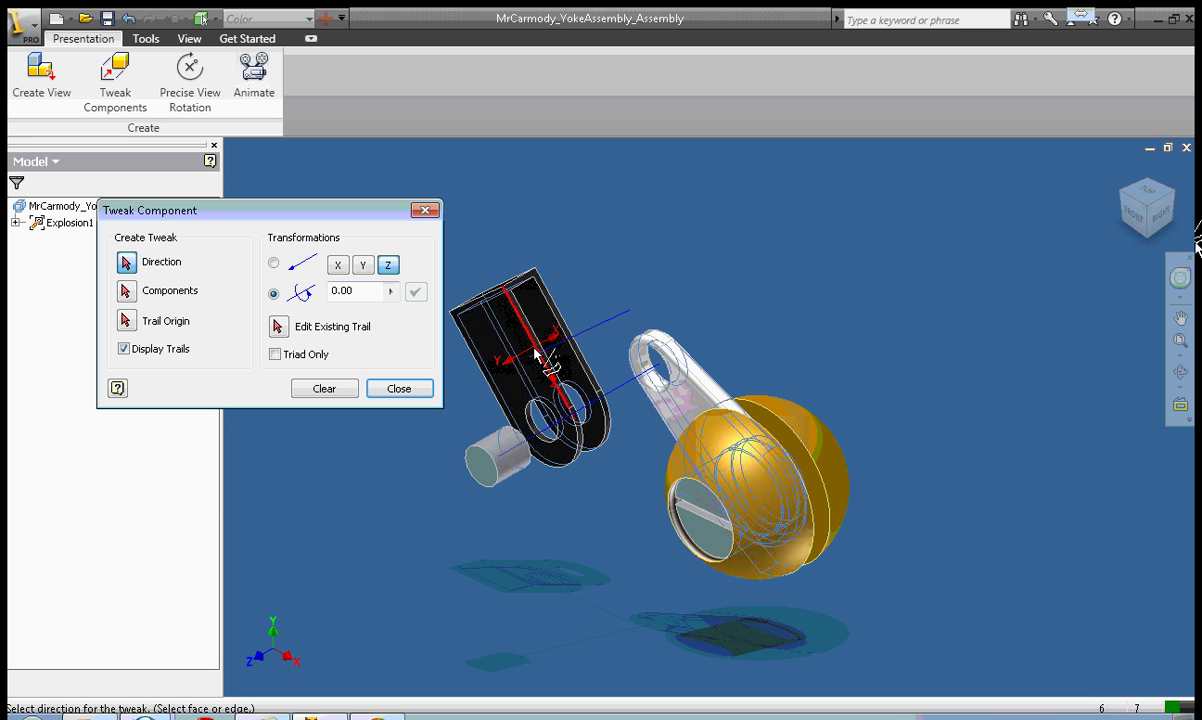
{"action": "left_click", "coordinate": [274, 263]}
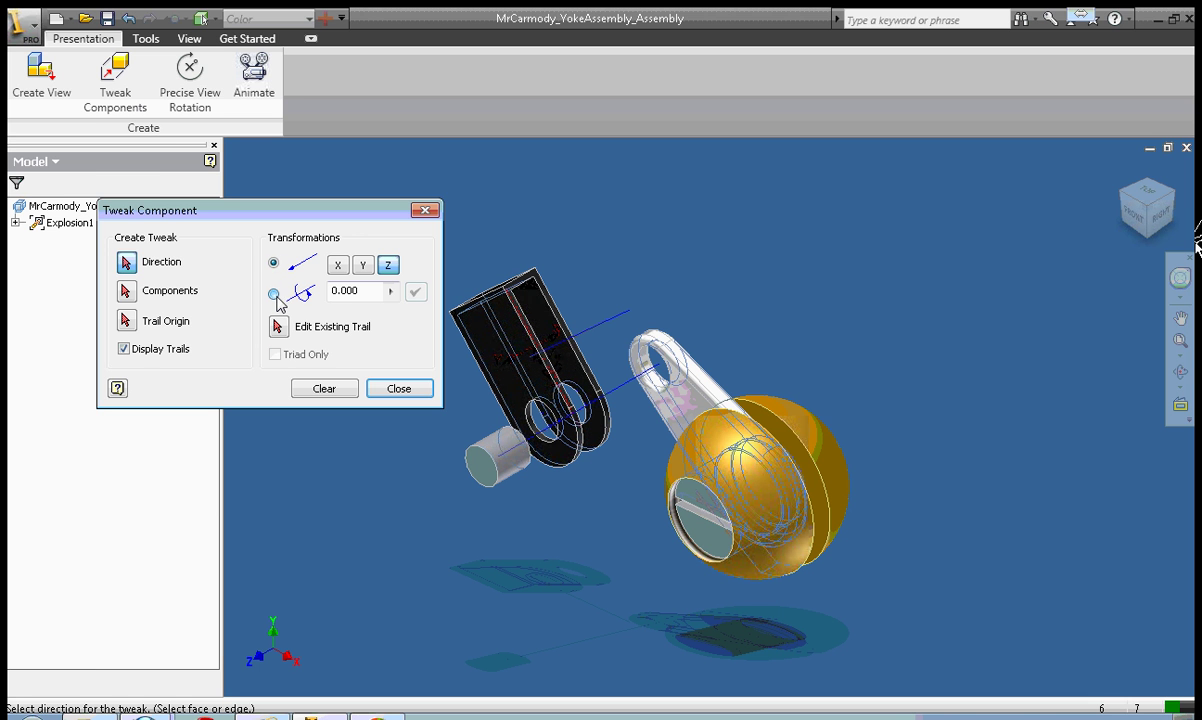
{"action": "left_click", "coordinate": [274, 294]}
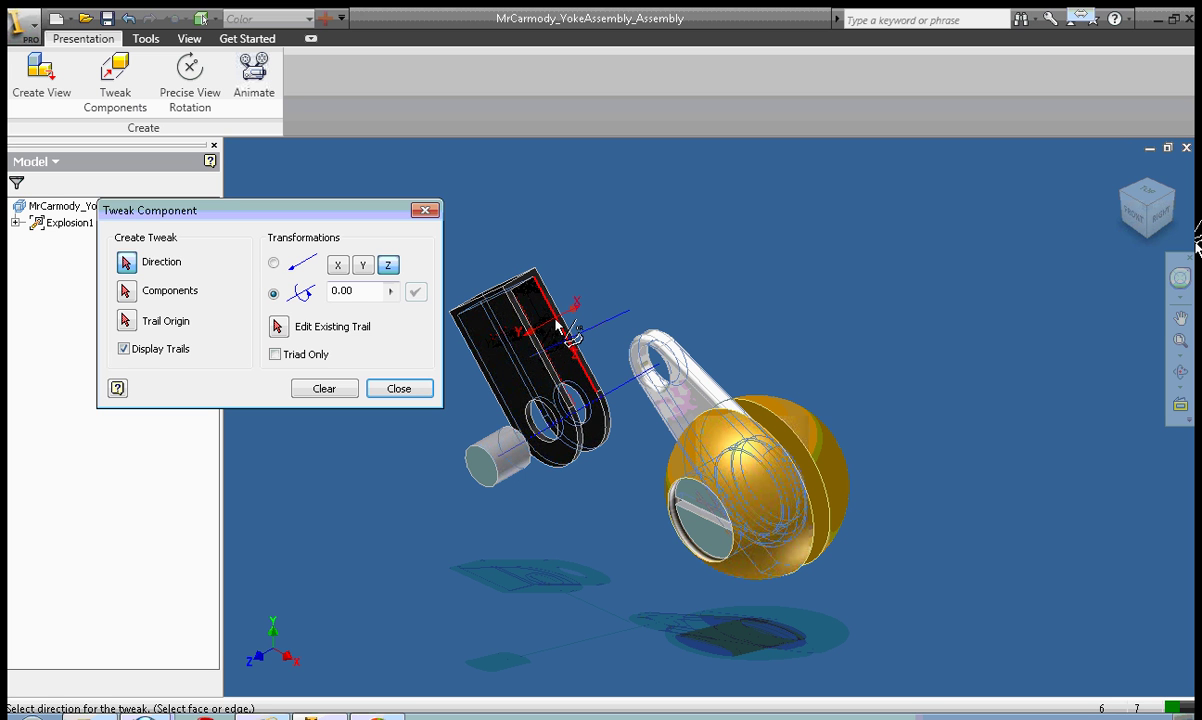
{"action": "left_click", "coordinate": [557, 327]}
{"action": "left_click_drag", "start_coordinate": [560, 322], "coordinate": [806, 280]}
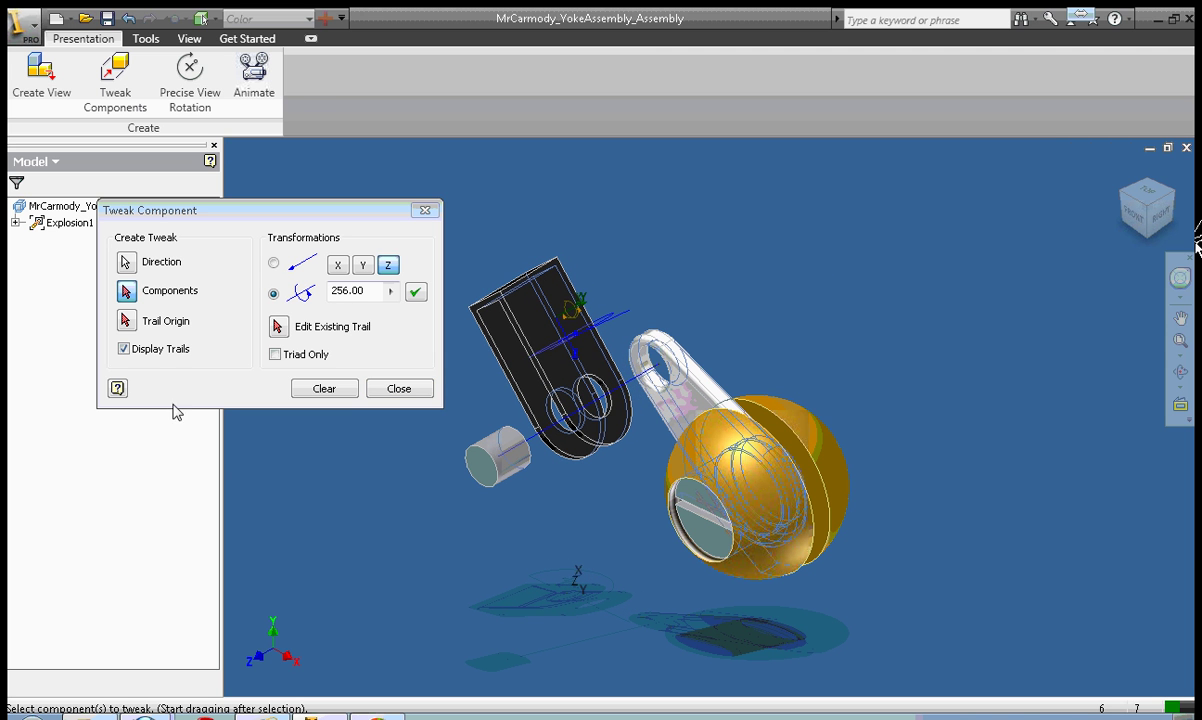
{"action": "left_click", "coordinate": [398, 389]}
Pull the threaded screw out of the gold ball along Z using its slot face.
{"action": "left_click", "coordinate": [115, 70]}
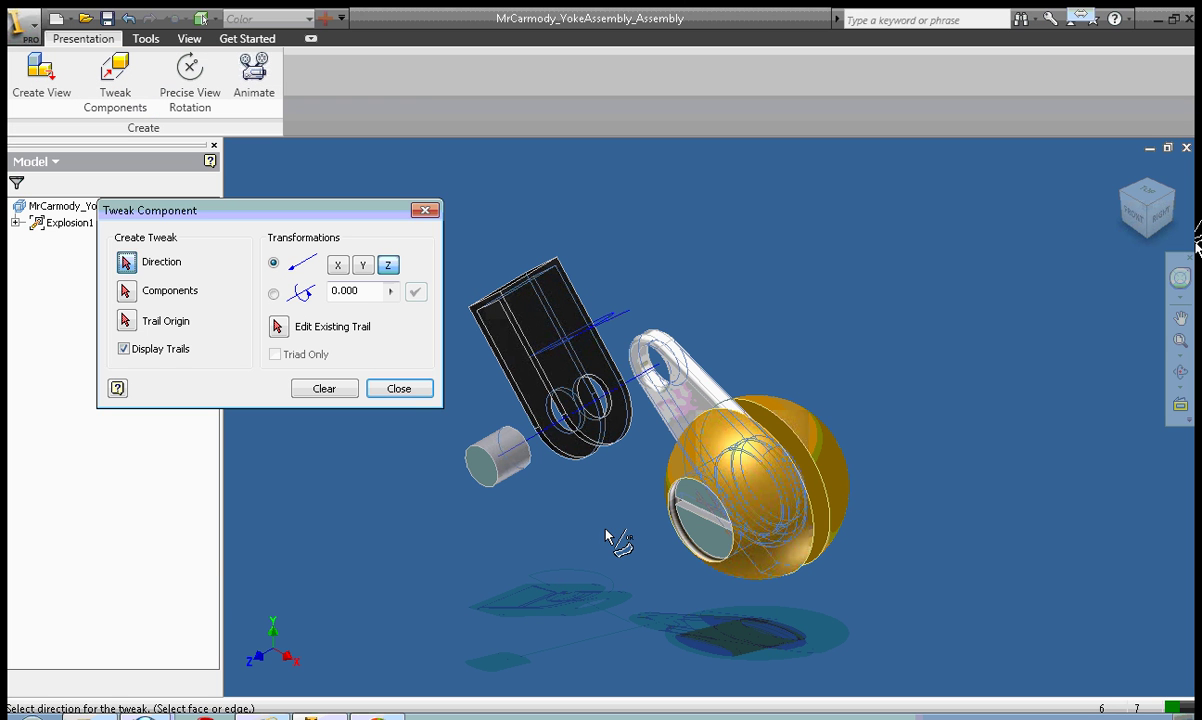
{"action": "left_click", "coordinate": [704, 540]}
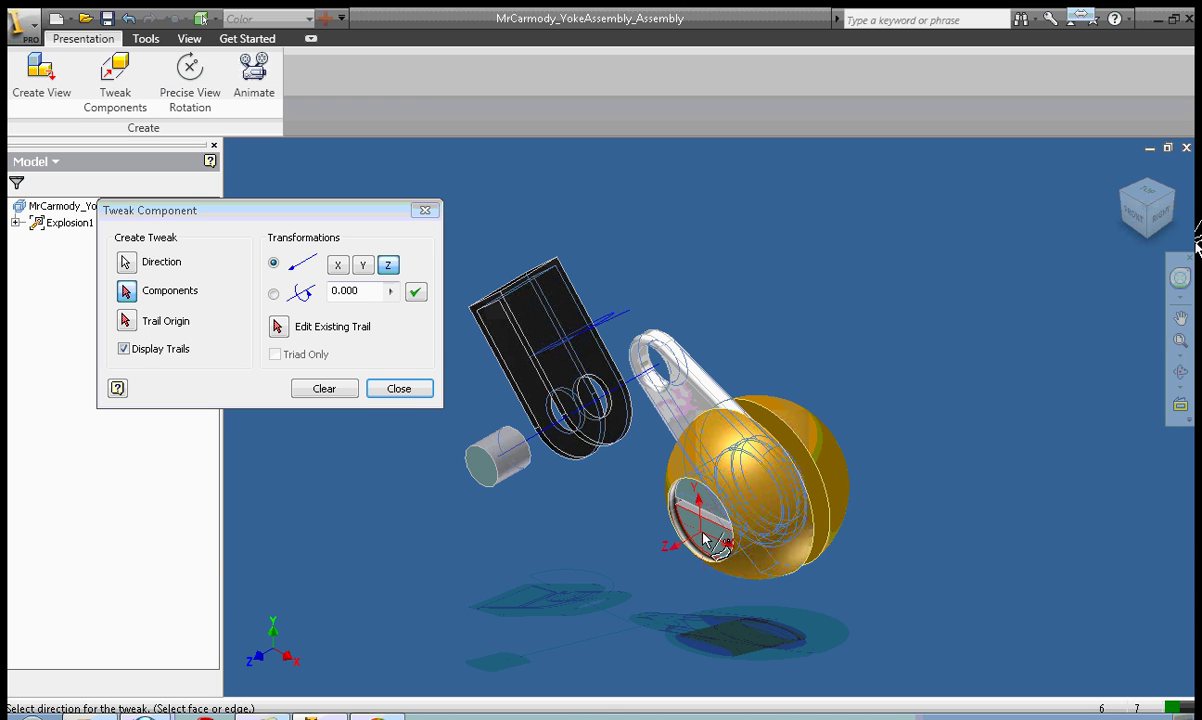
{"action": "left_click_drag", "start_coordinate": [703, 534], "coordinate": [470, 540]}
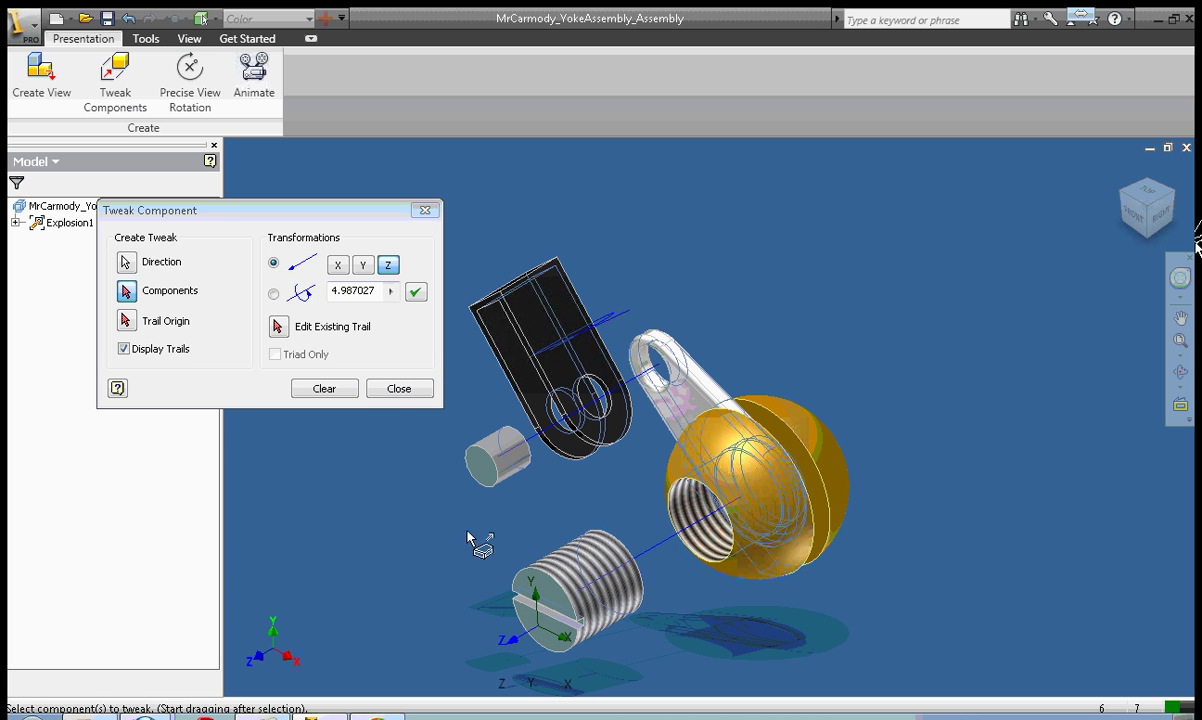
{"action": "left_click", "coordinate": [399, 388]}
Move the gold ball down, away from the white link.
{"action": "left_click", "coordinate": [115, 82]}
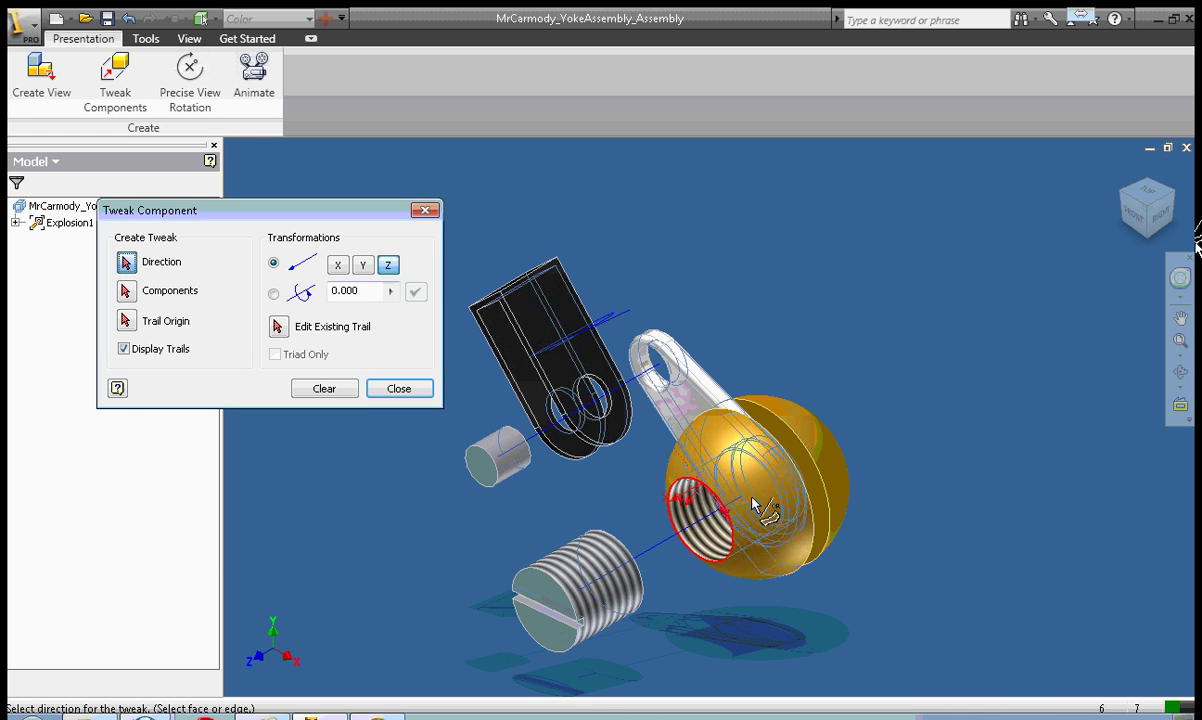
{"action": "left_click", "coordinate": [776, 555]}
{"action": "left_click_drag", "start_coordinate": [776, 555], "coordinate": [628, 713]}
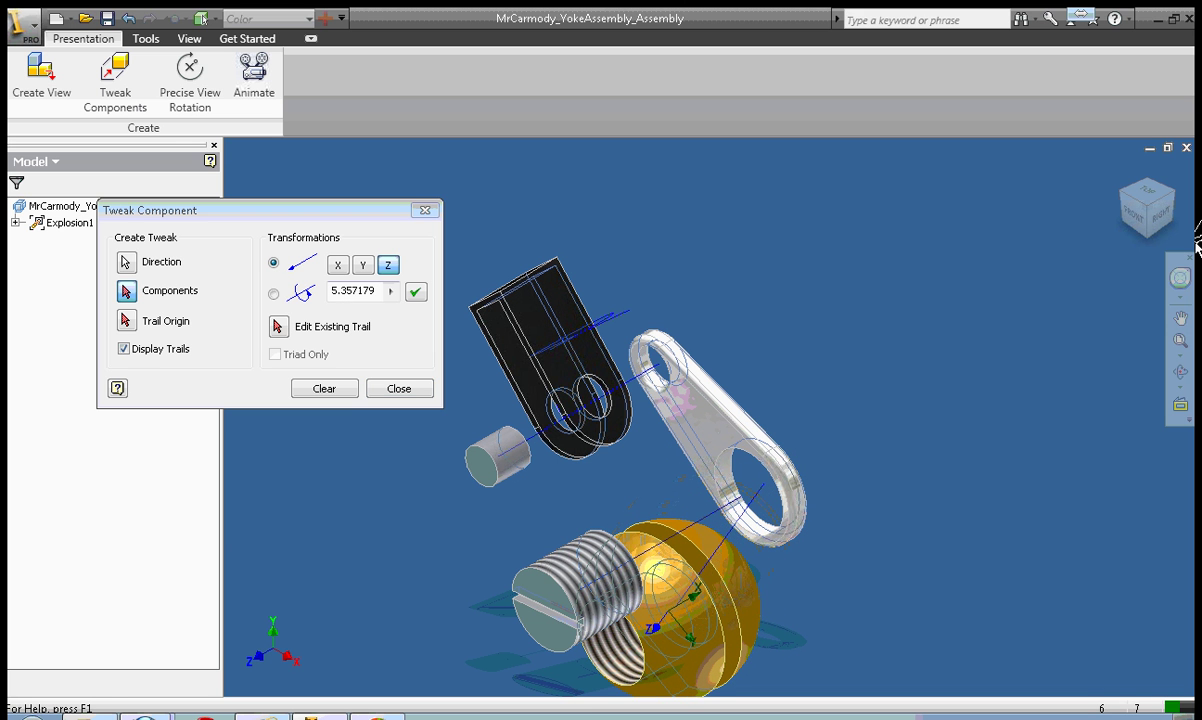
Finish tweaking and pan to recentre the fully exploded yoke assembly.
{"action": "left_click", "coordinate": [399, 389]}
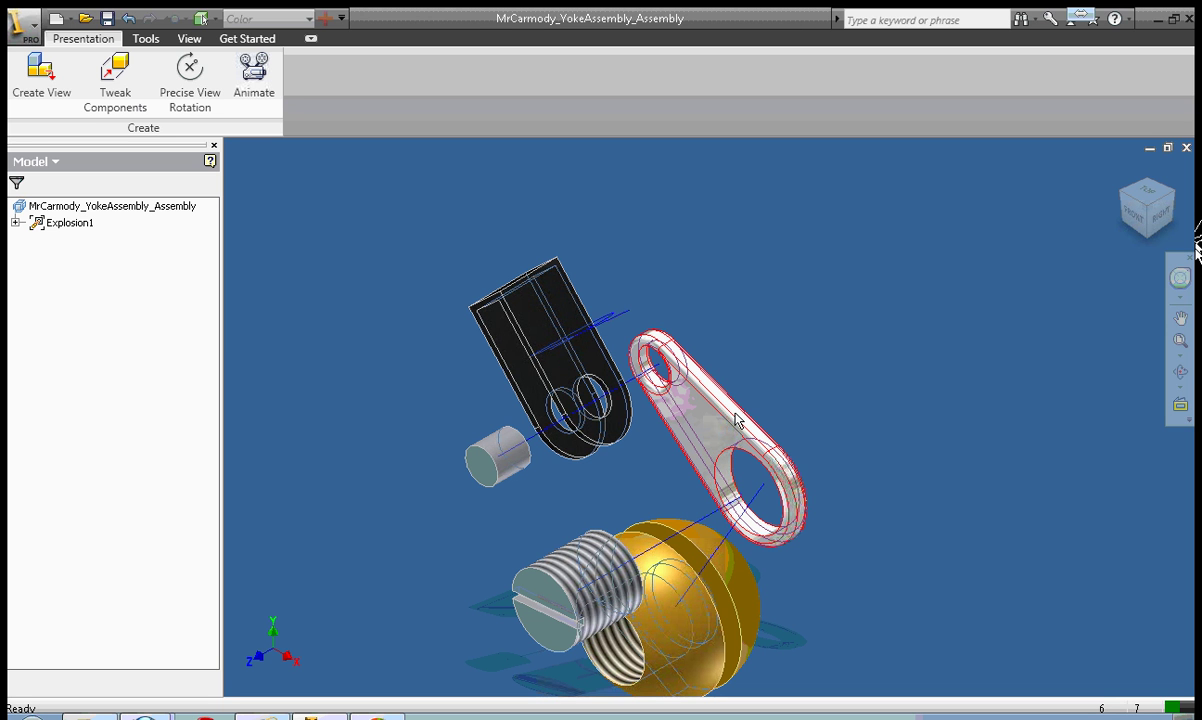
{"action": "left_click", "coordinate": [1181, 320]}
{"action": "left_click_drag", "start_coordinate": [979, 502], "coordinate": [995, 460]}
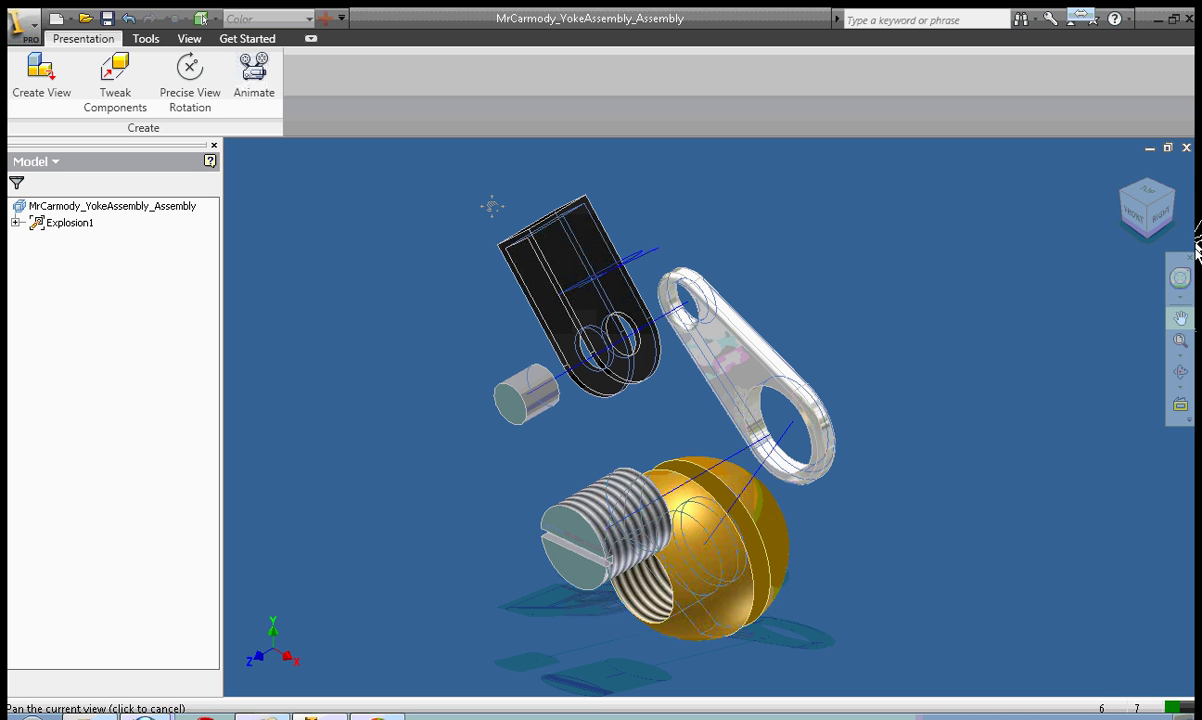
In the Animation dialog, apply an interval of 100, then play and stop the explosion.
{"action": "left_click", "coordinate": [251, 100]}
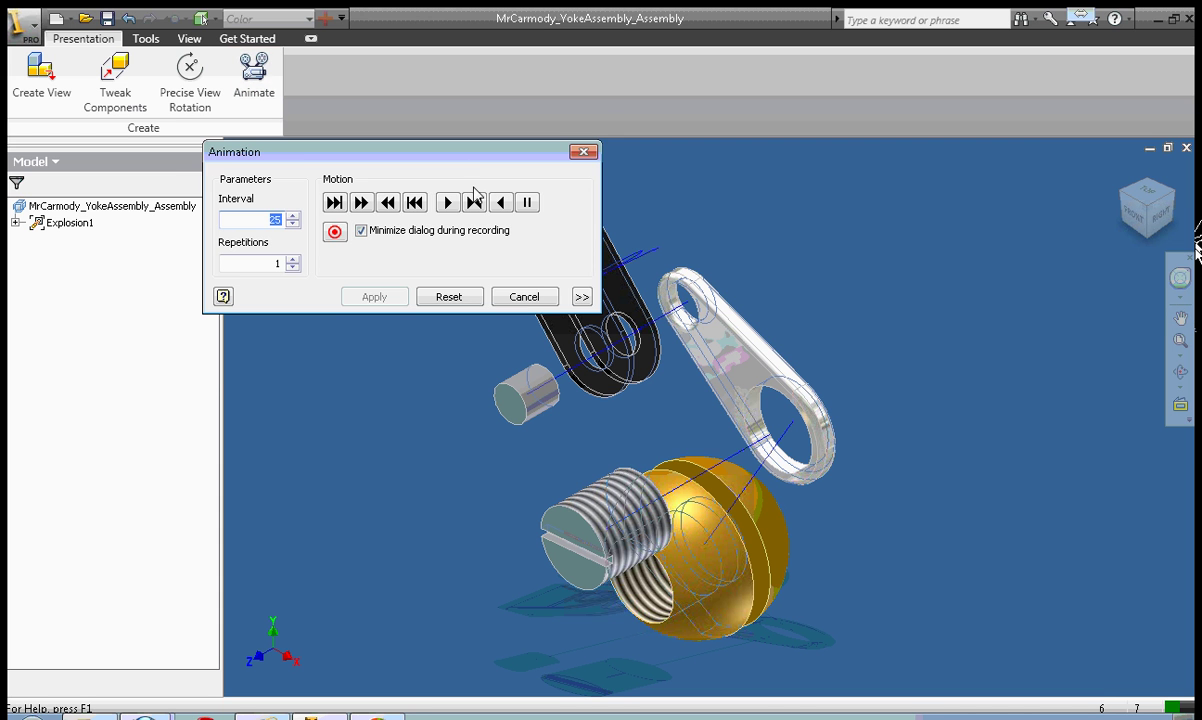
{"action": "left_click_drag", "start_coordinate": [368, 162], "coordinate": [292, 169]}
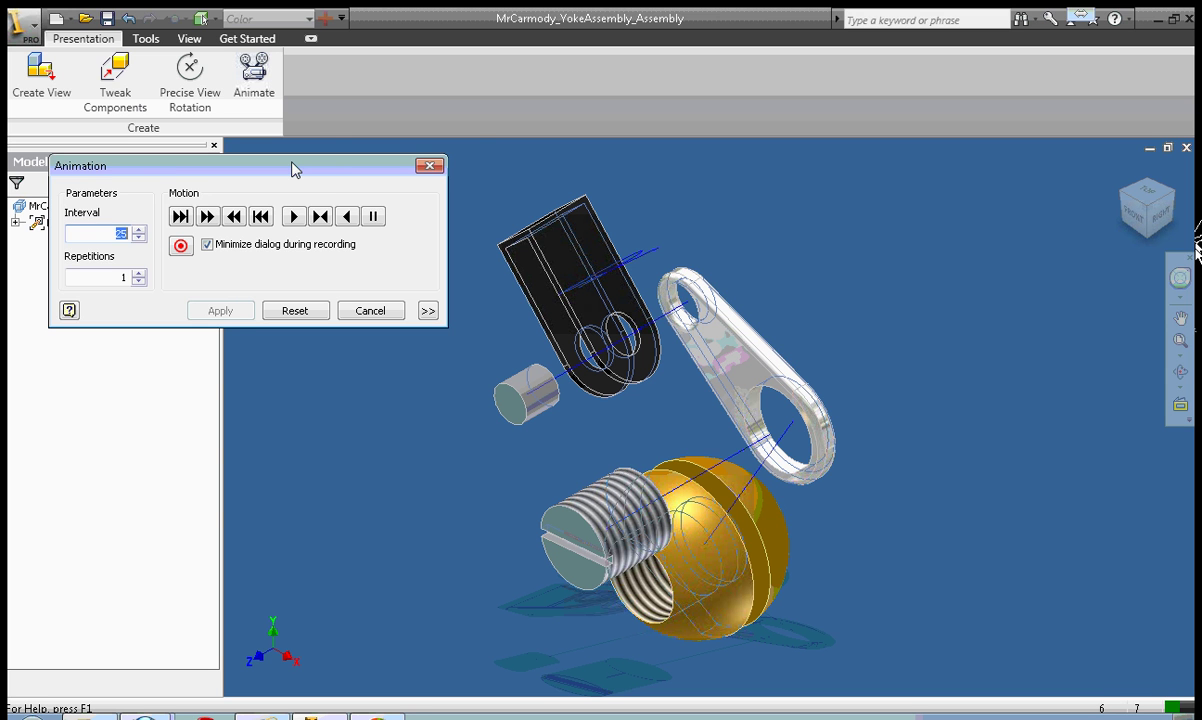
{"action": "left_click_drag", "start_coordinate": [293, 170], "coordinate": [330, 139]}
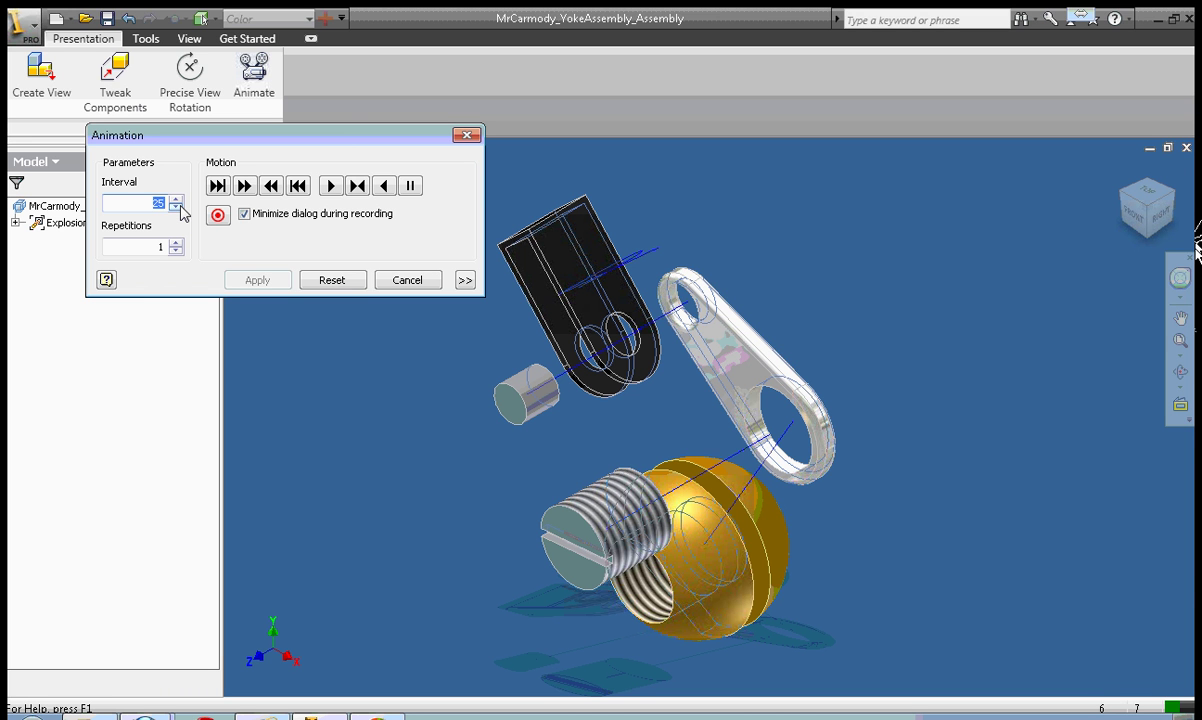
{"action": "type", "text": "100"}
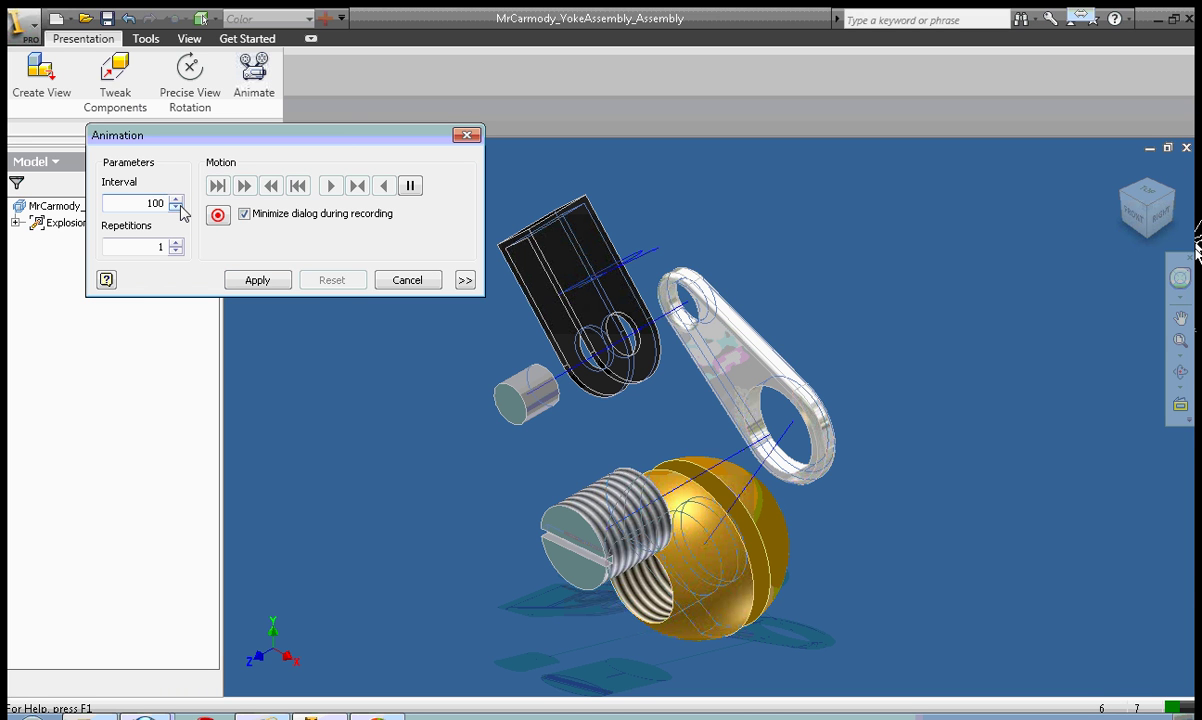
{"action": "left_click", "coordinate": [268, 280]}
{"action": "left_click", "coordinate": [333, 187]}
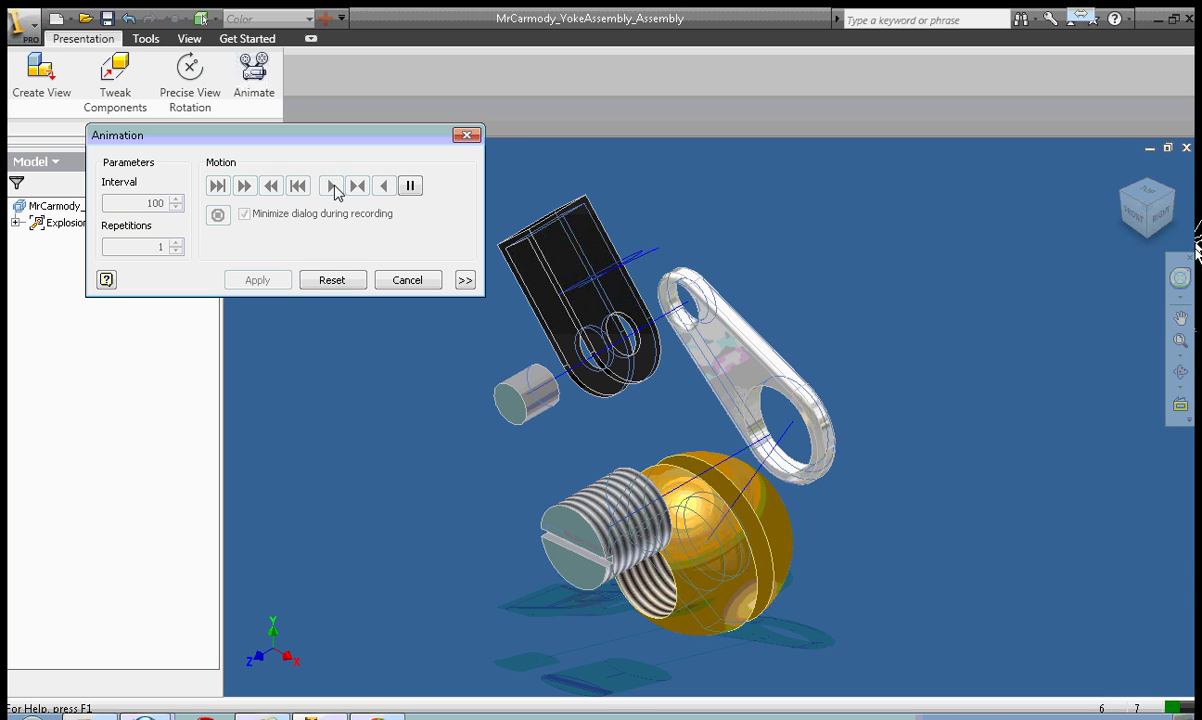
{"action": "left_click", "coordinate": [333, 280]}
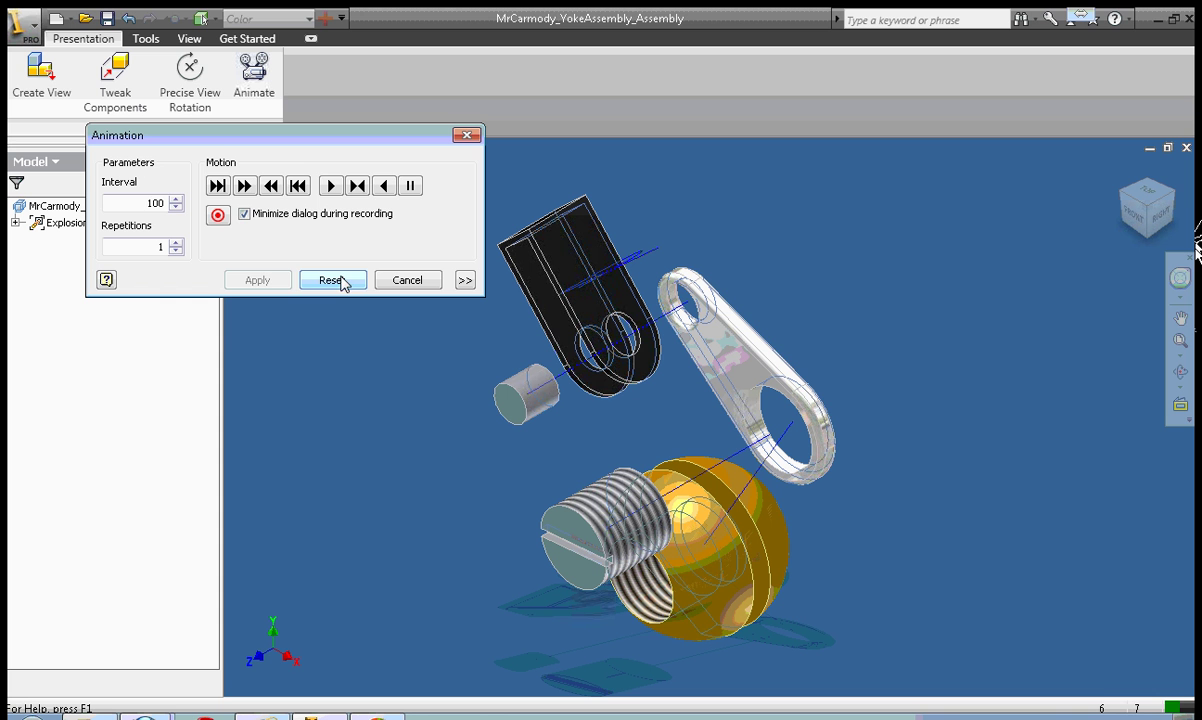
Try an interval of 1 and rewind, then apply a final interval of 15.
{"action": "double_click", "coordinate": [150, 203]}
{"action": "type", "text": "1"}
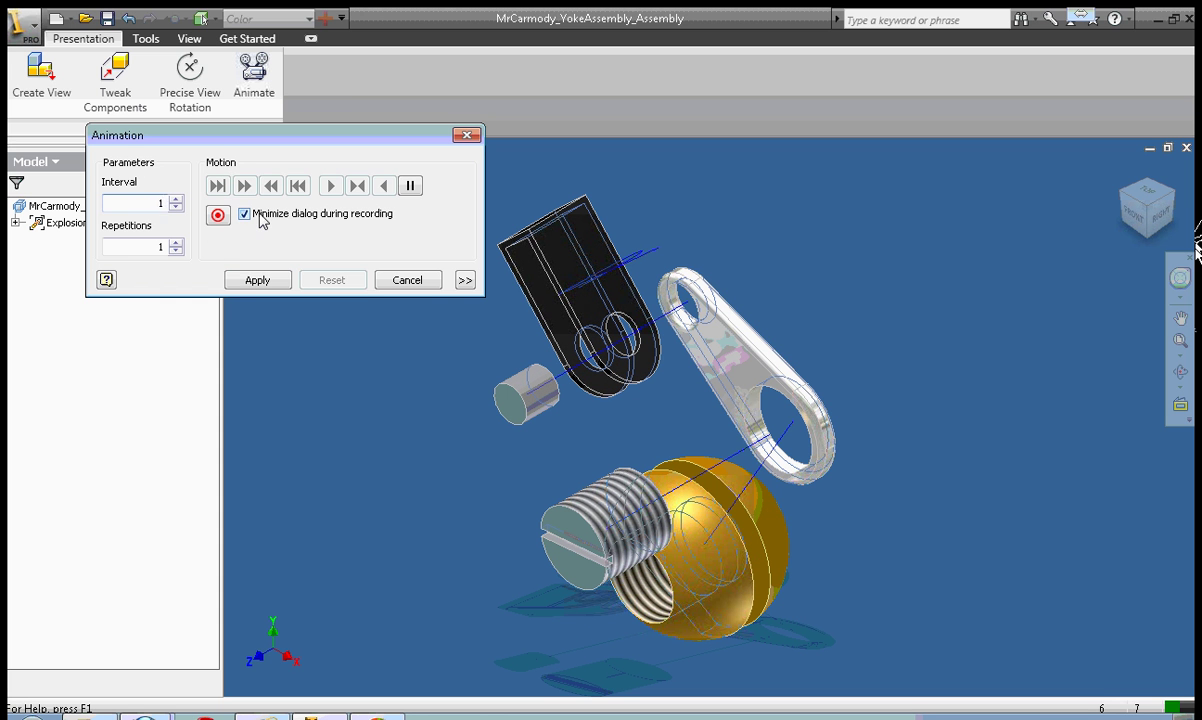
{"action": "left_click", "coordinate": [256, 285]}
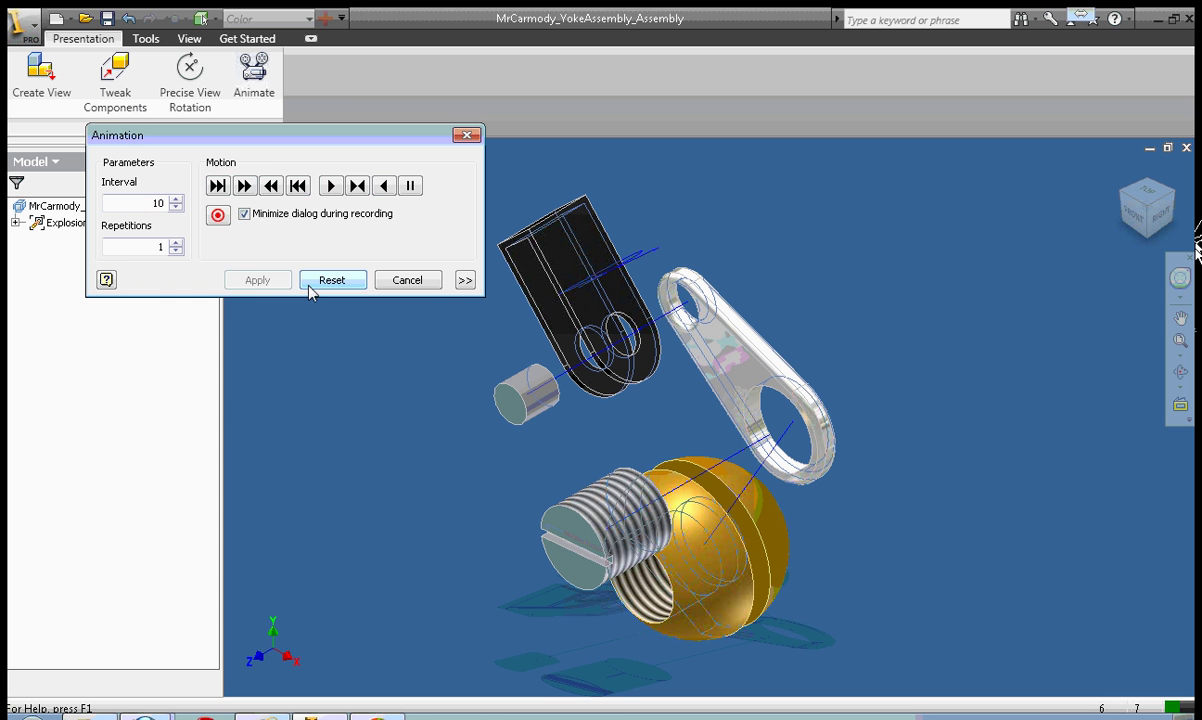
{"action": "left_click", "coordinate": [331, 187]}
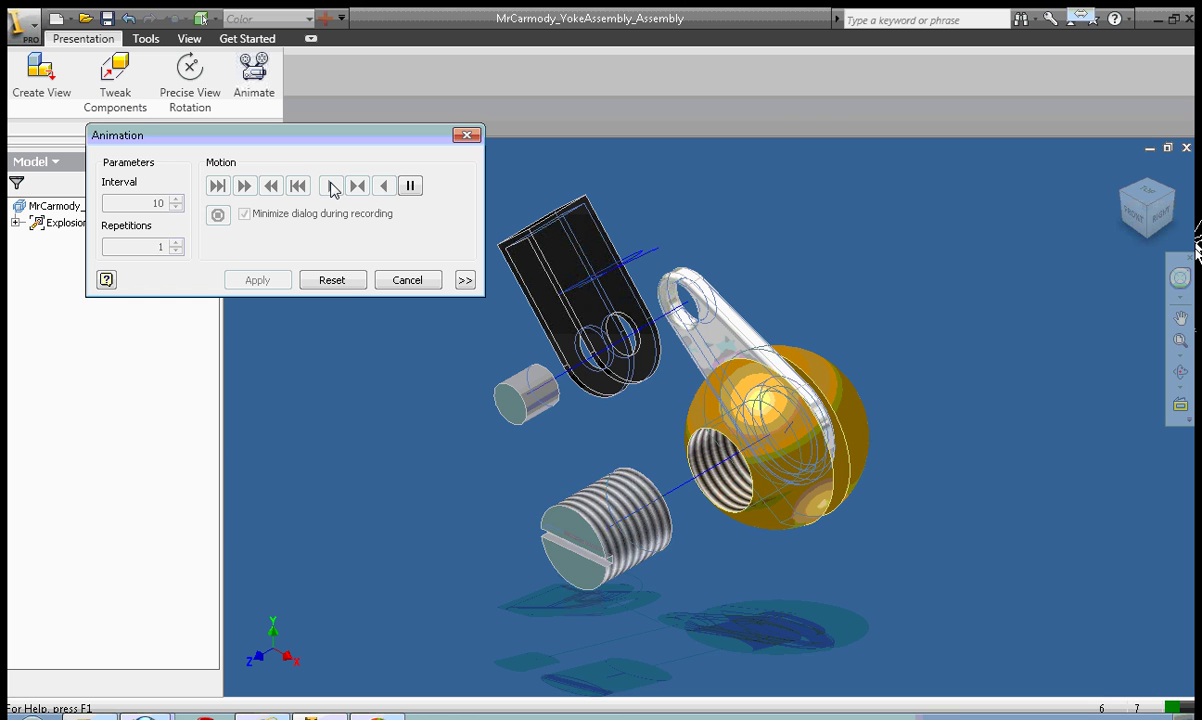
{"action": "left_click", "coordinate": [343, 280]}
{"action": "double_click", "coordinate": [157, 203]}
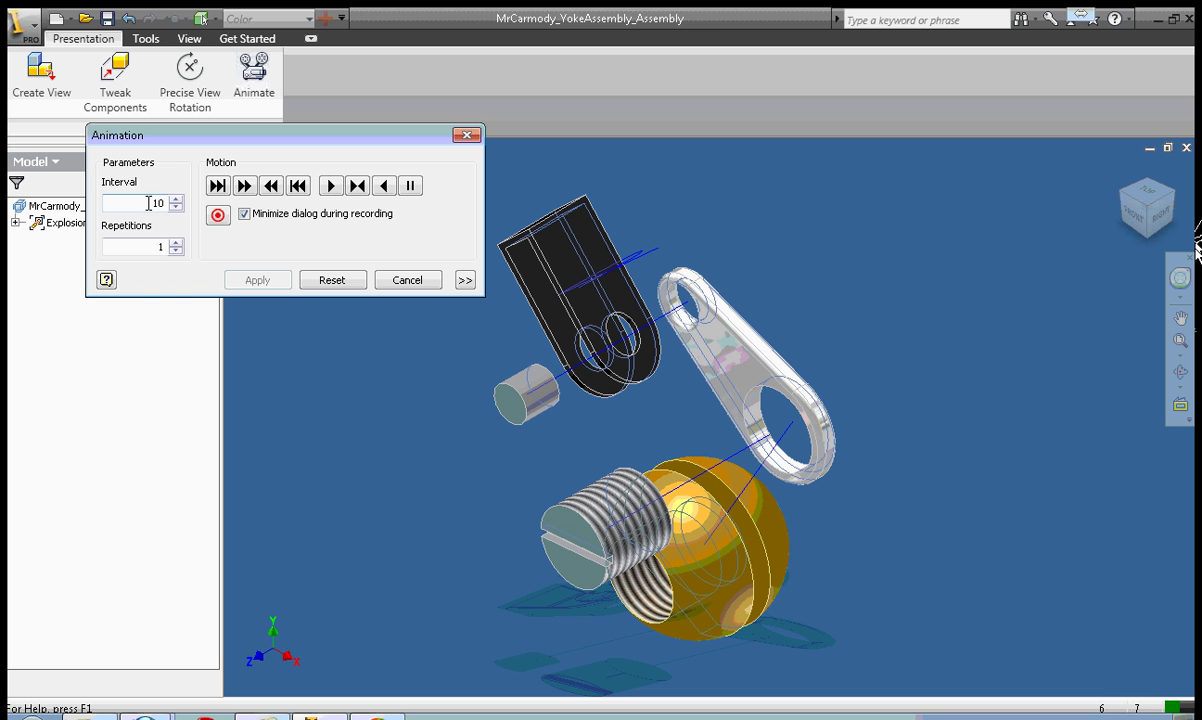
{"action": "type", "text": "15"}
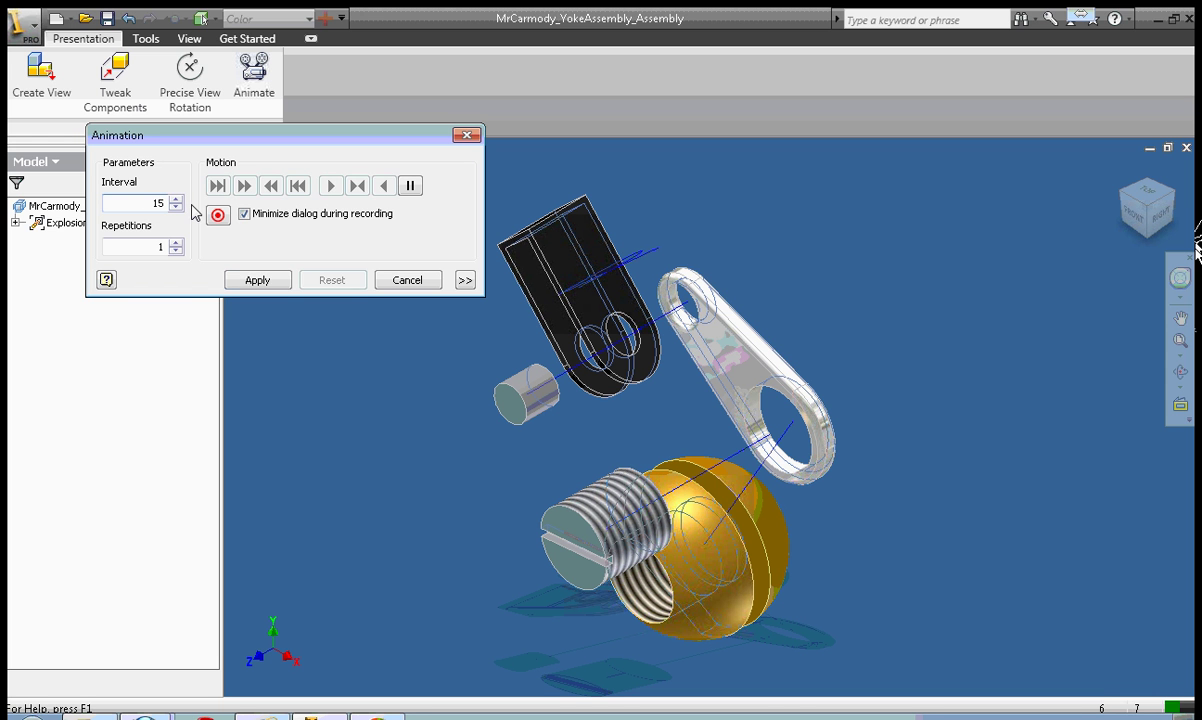
{"action": "left_click", "coordinate": [277, 283]}
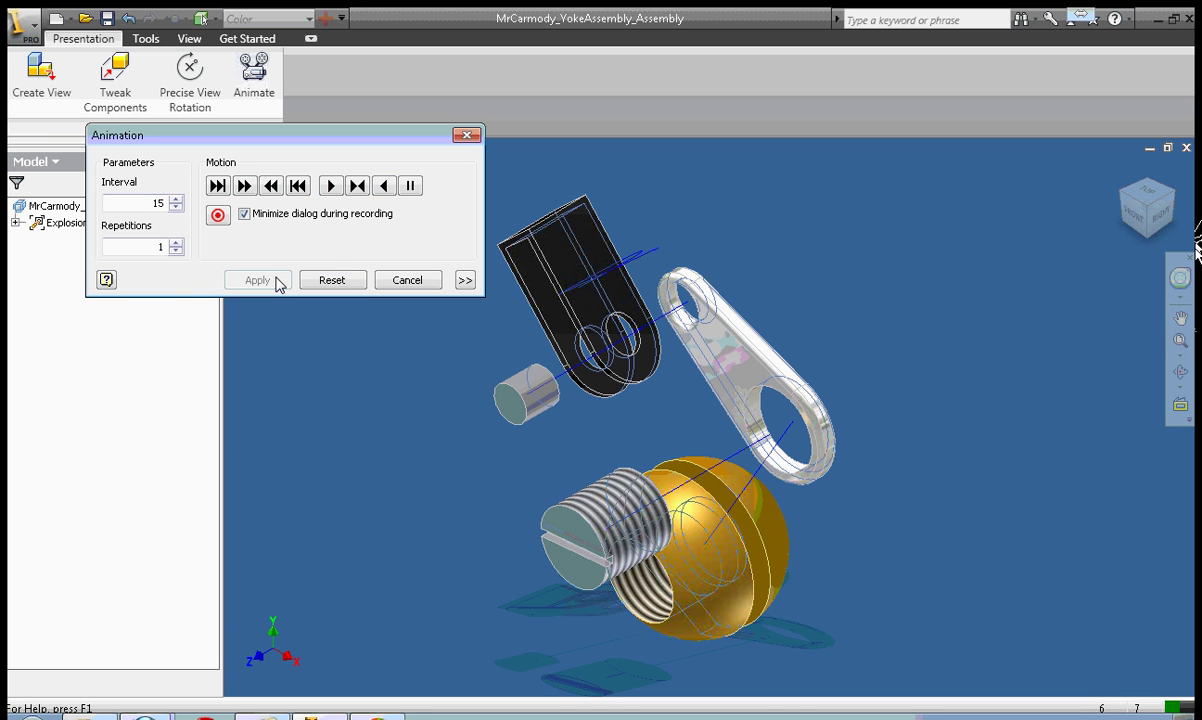
{"action": "left_click", "coordinate": [333, 188]}
{"action": "left_click_drag", "start_coordinate": [296, 127], "coordinate": [282, 106]}
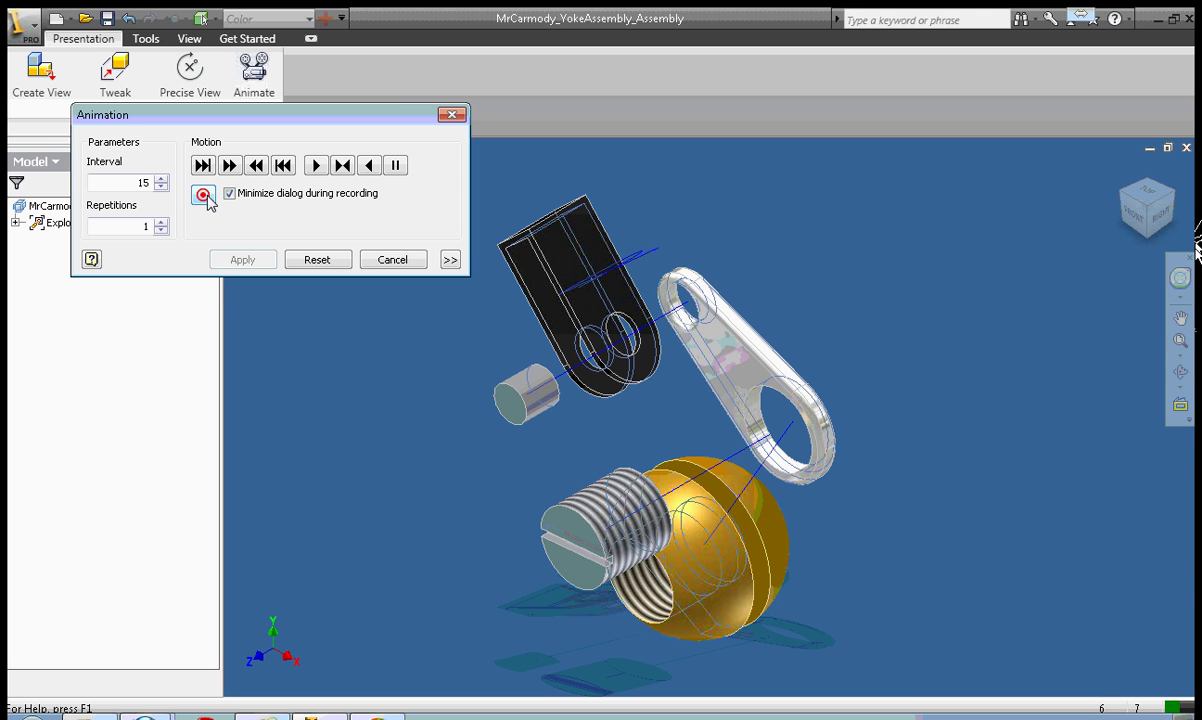
{"action": "mouse_move", "coordinate": [290, 113]}
{"action": "left_mouse_down"}
{"action": "mouse_move", "coordinate": [322, 122]}
{"action": "mouse_move", "coordinate": [302, 114]}
{"action": "left_mouse_up"}
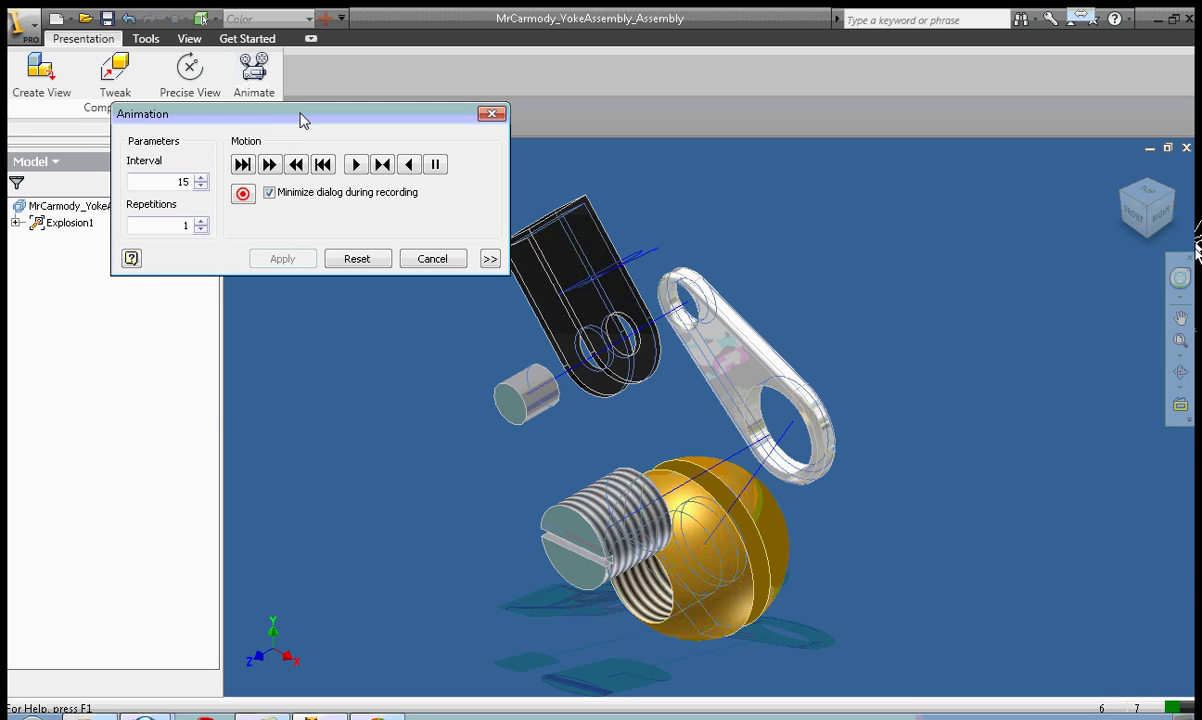
Record the animation to MrCarmody_YokeAssembly_Presentation.wmv as WMV, replacing the existing file.
{"action": "left_click", "coordinate": [243, 195]}
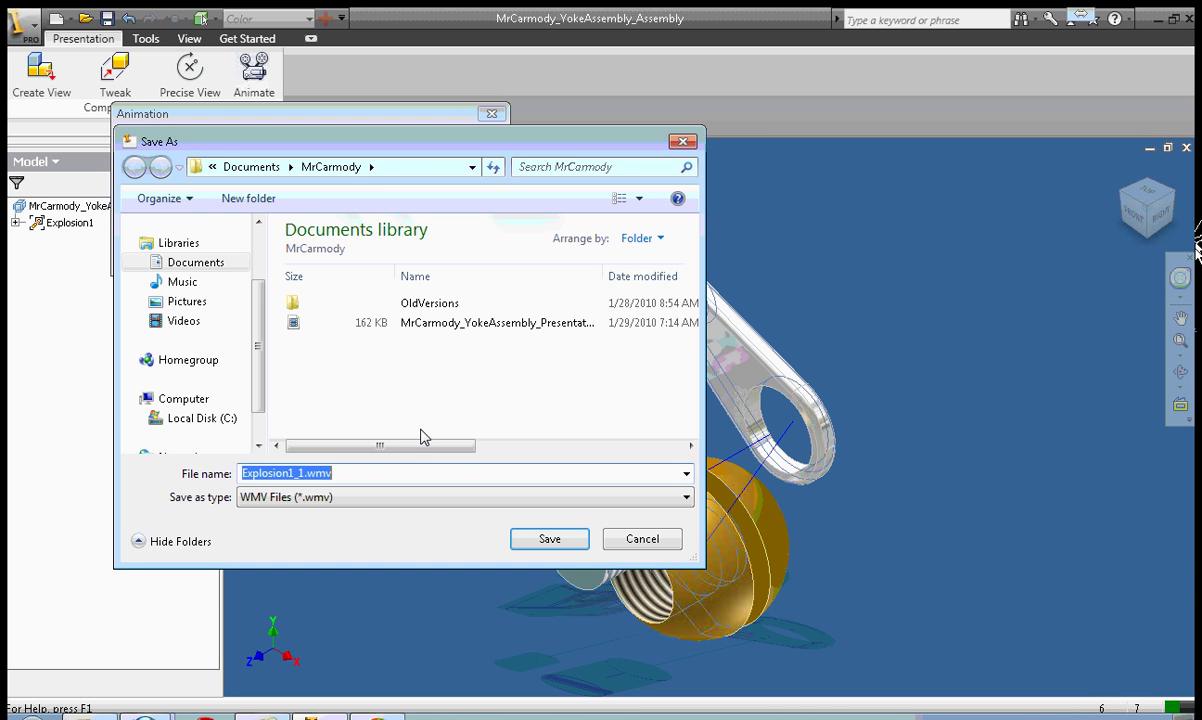
{"action": "left_click", "coordinate": [500, 330]}
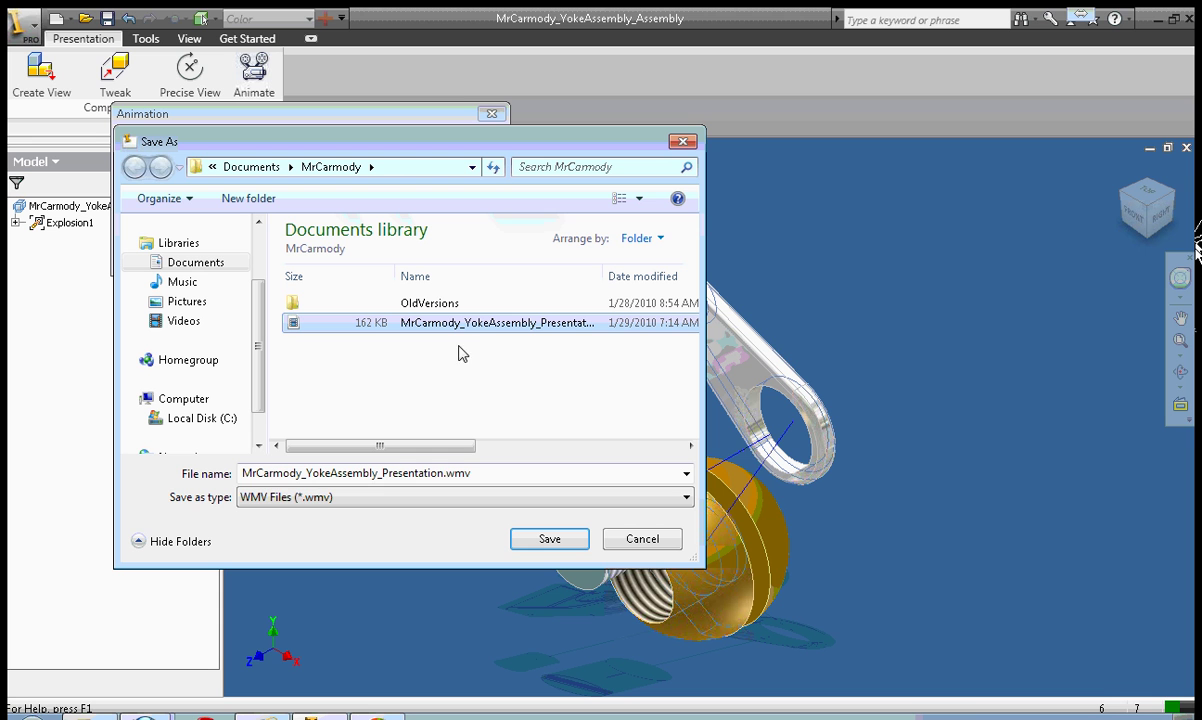
{"action": "left_click", "coordinate": [522, 500]}
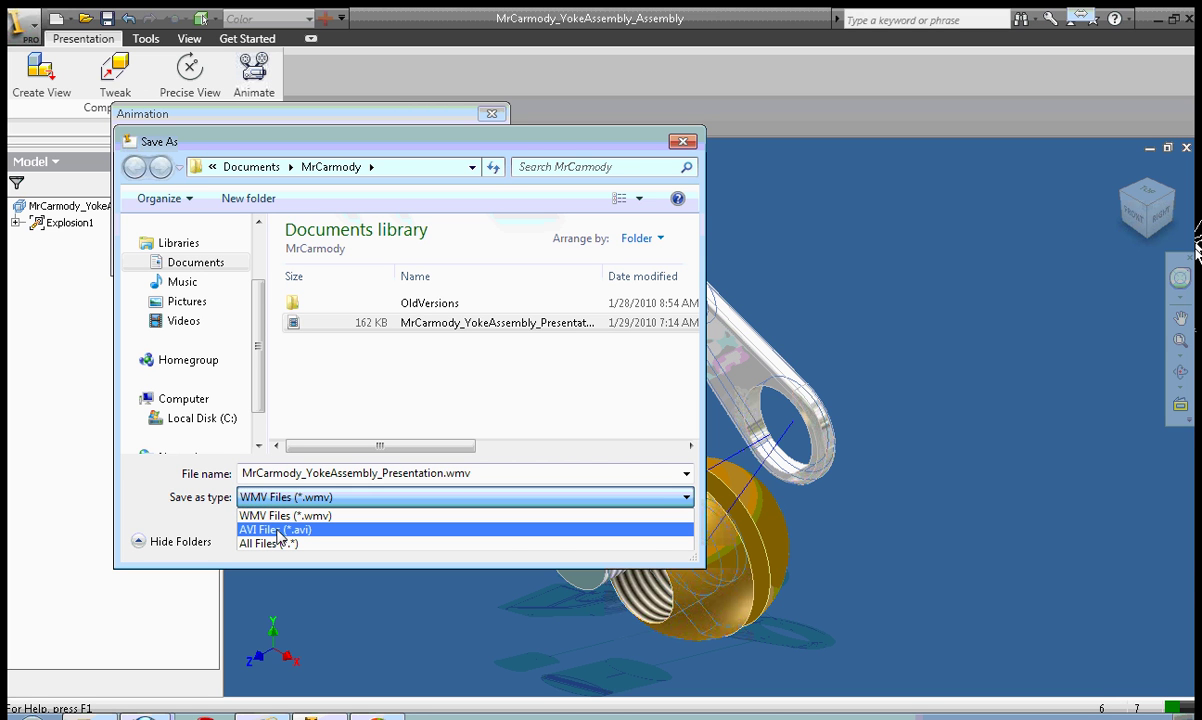
{"action": "left_click", "coordinate": [217, 531]}
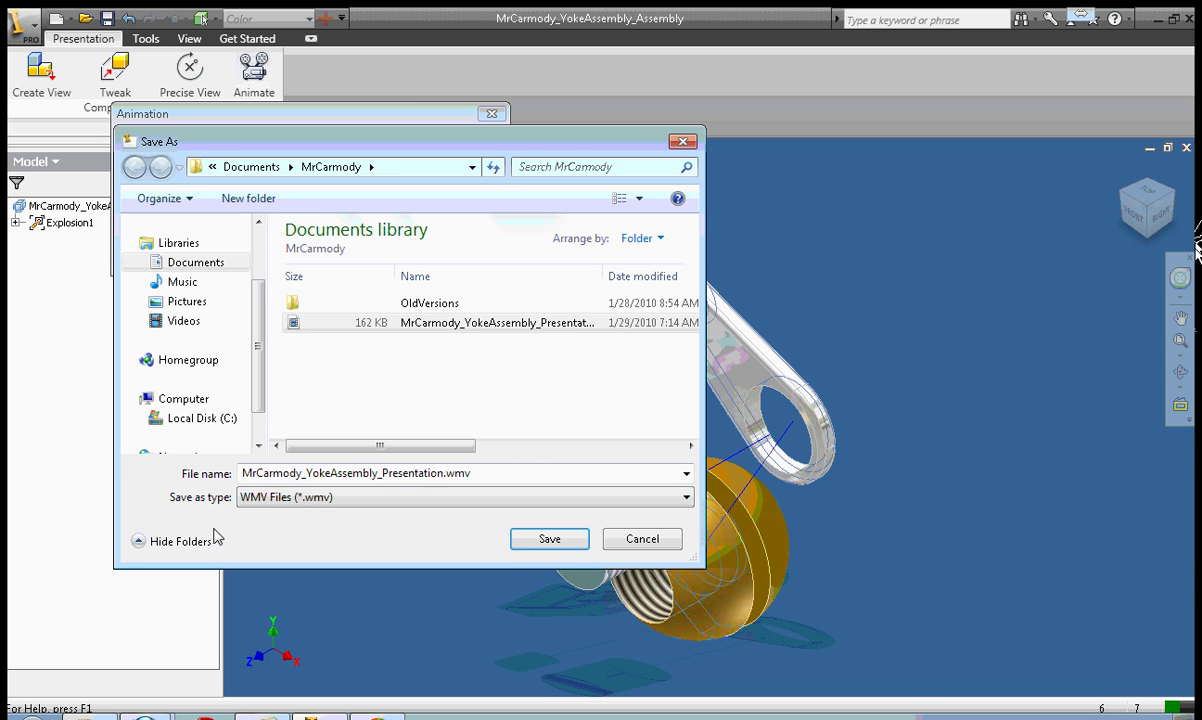
{"action": "left_click", "coordinate": [579, 542]}
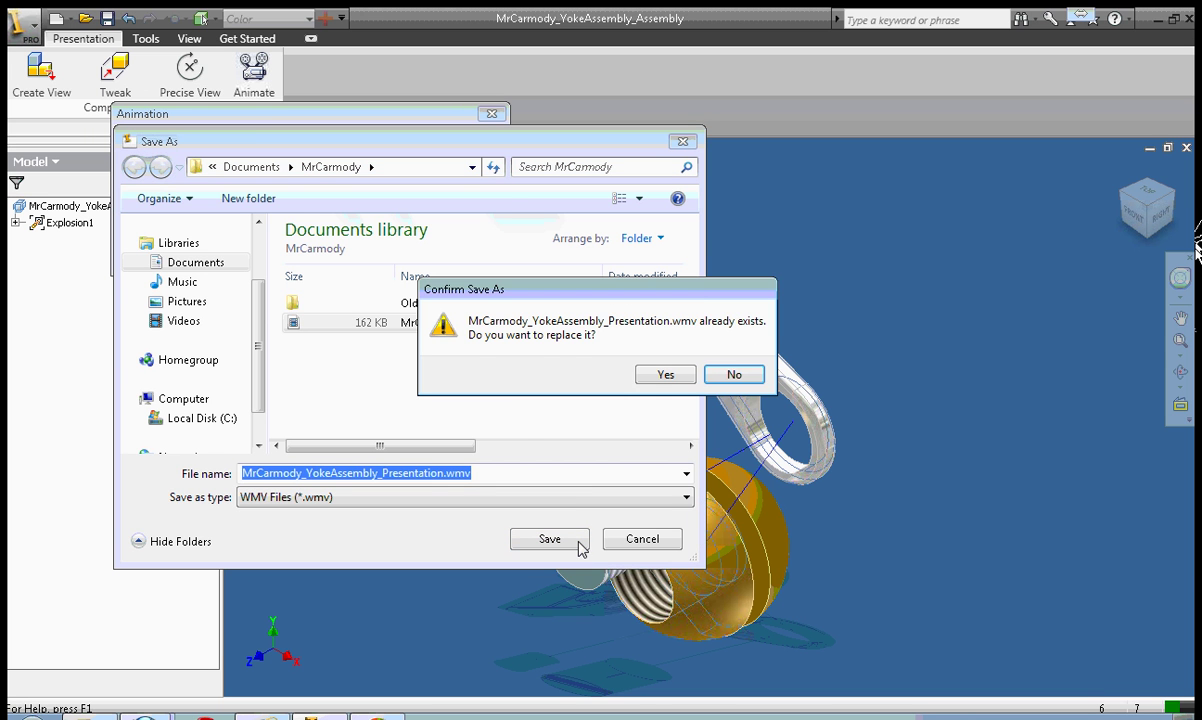
{"action": "left_click", "coordinate": [672, 374]}
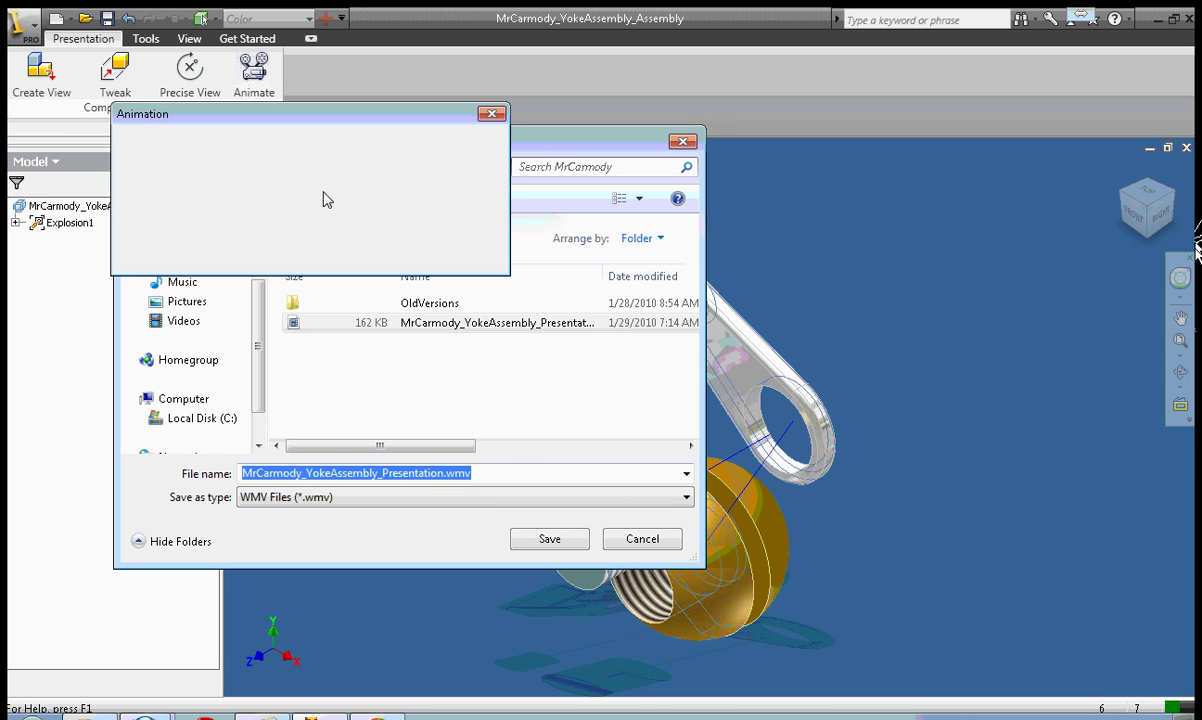
Choose the Windows Media Video 8 for Local Area Network (384 Kbps) export profile and confirm it.
{"action": "left_click", "coordinate": [697, 317]}
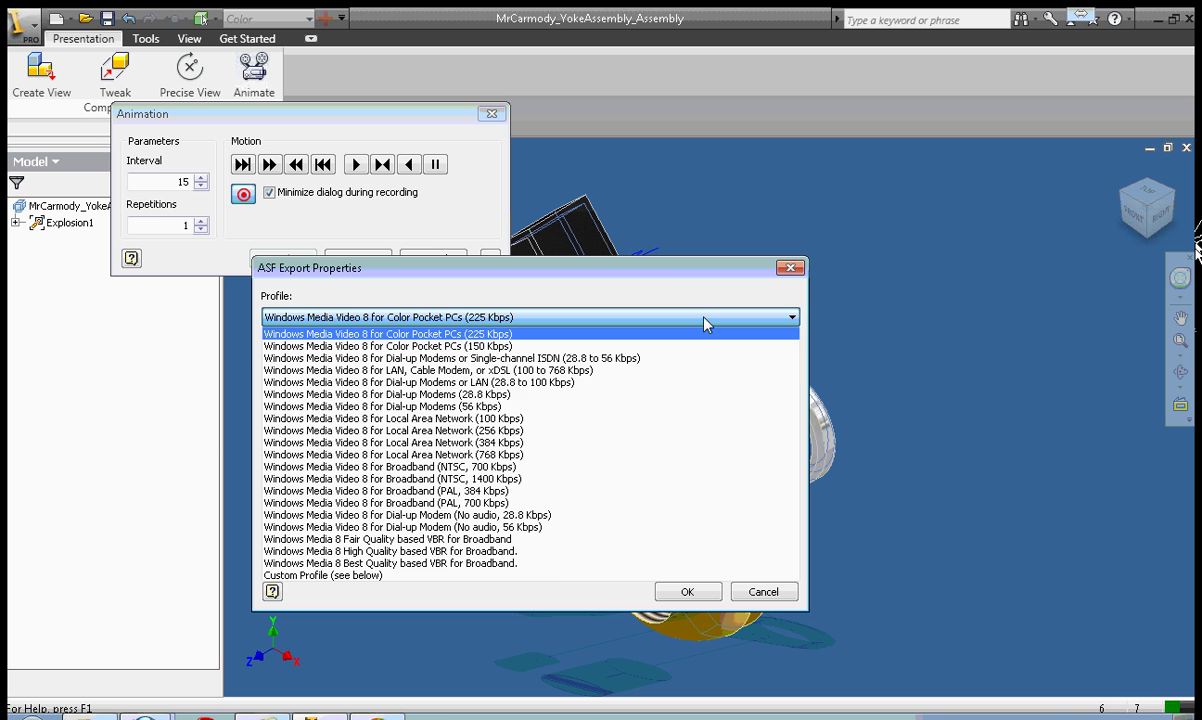
{"action": "left_click", "coordinate": [671, 262]}
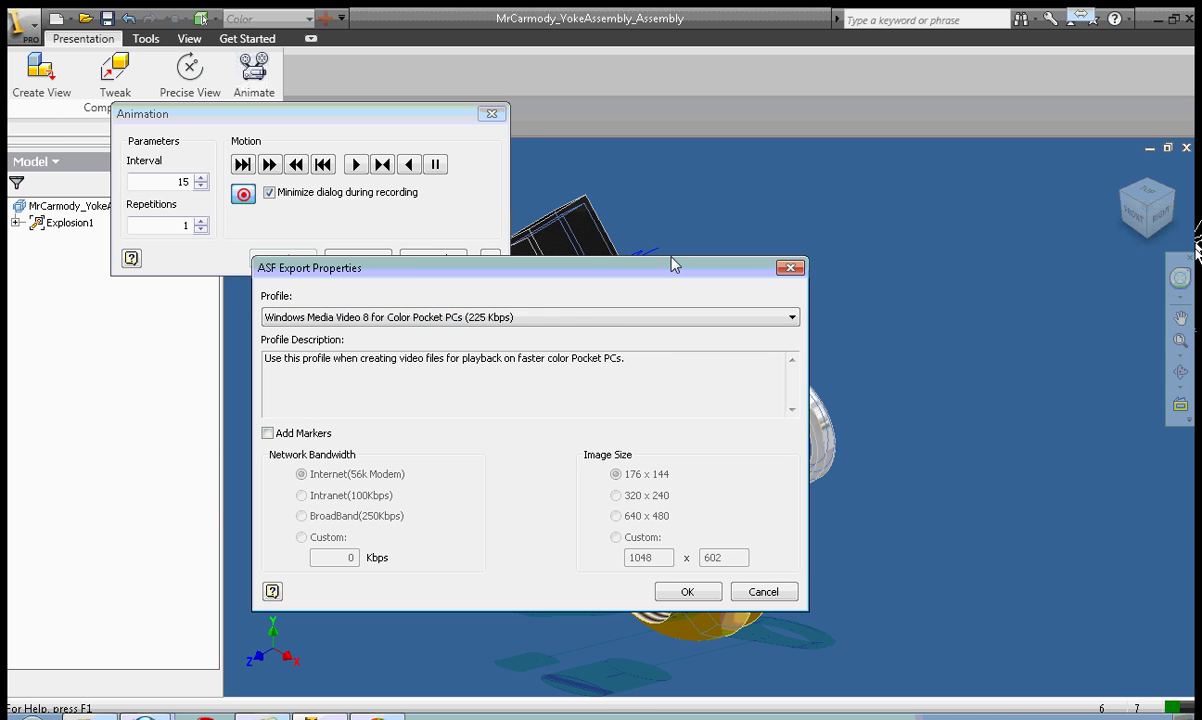
{"action": "left_click_drag", "start_coordinate": [670, 265], "coordinate": [684, 196]}
{"action": "left_click", "coordinate": [707, 235]}
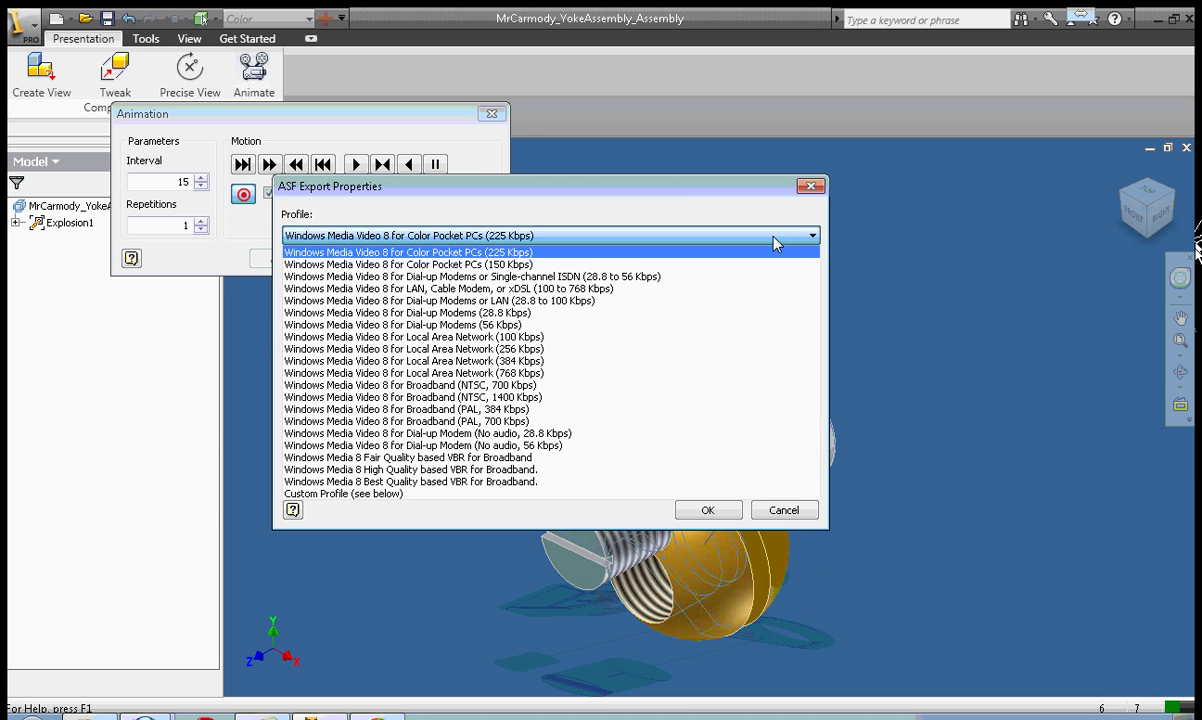
{"action": "left_click", "coordinate": [523, 362]}
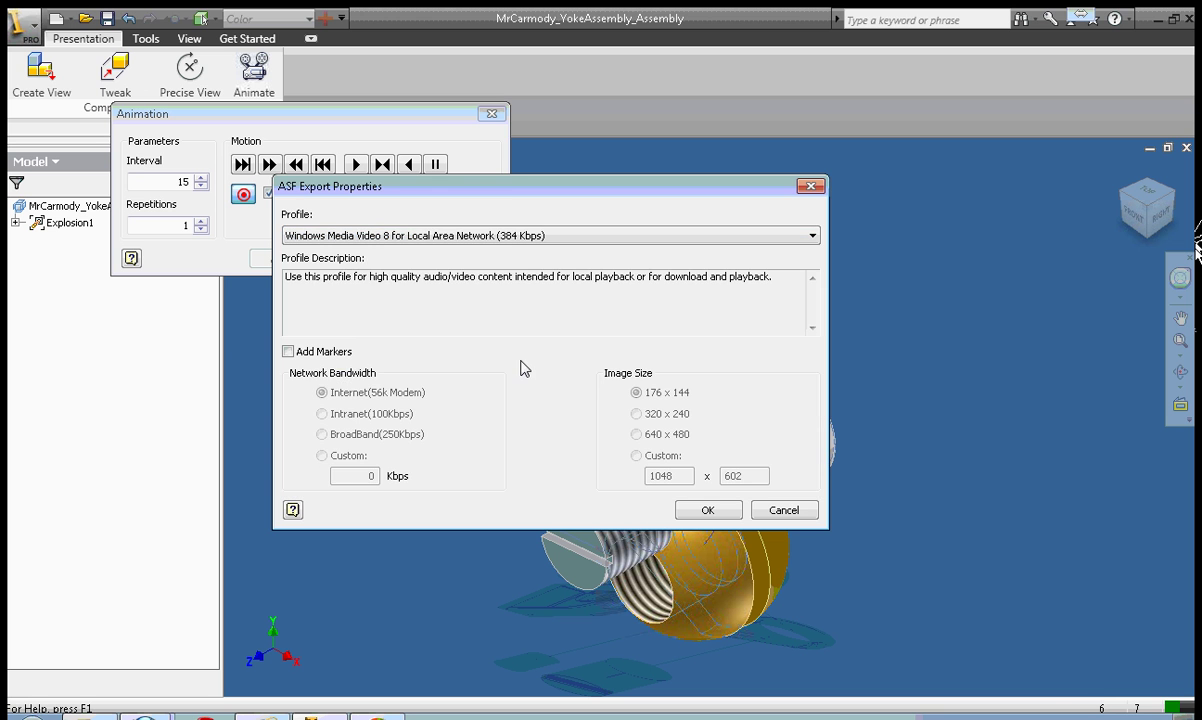
{"action": "left_click", "coordinate": [703, 510]}
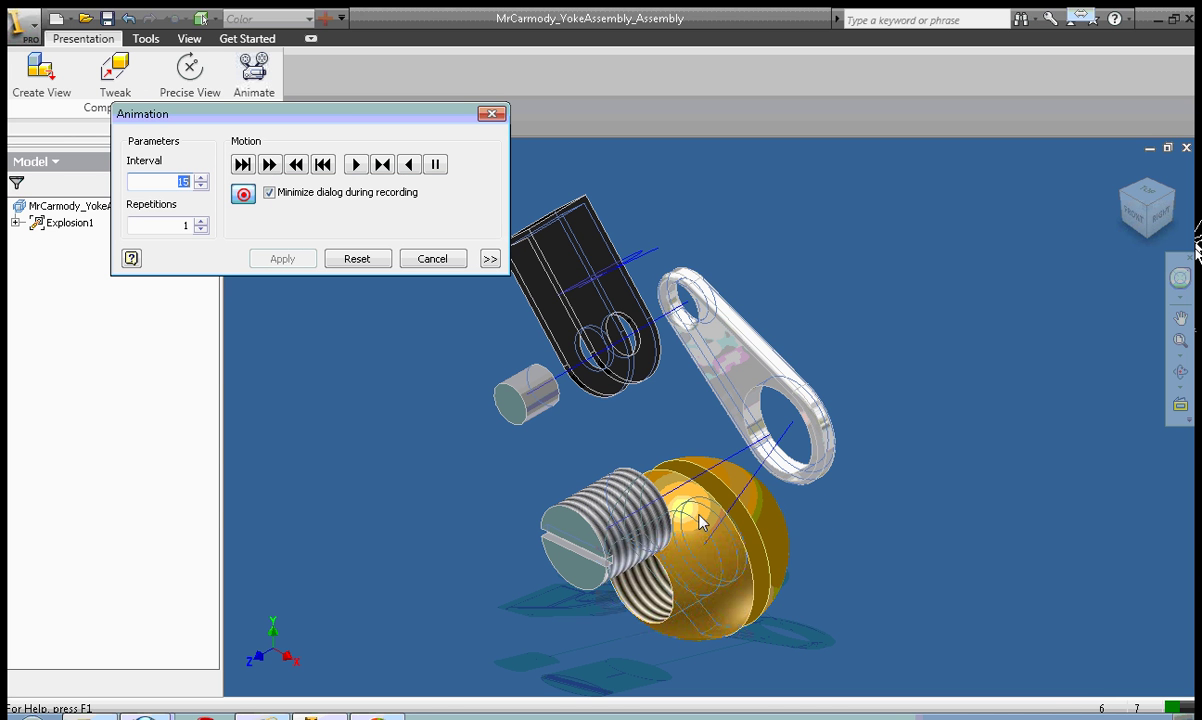
{"action": "left_click_drag", "start_coordinate": [341, 118], "coordinate": [307, 273]}
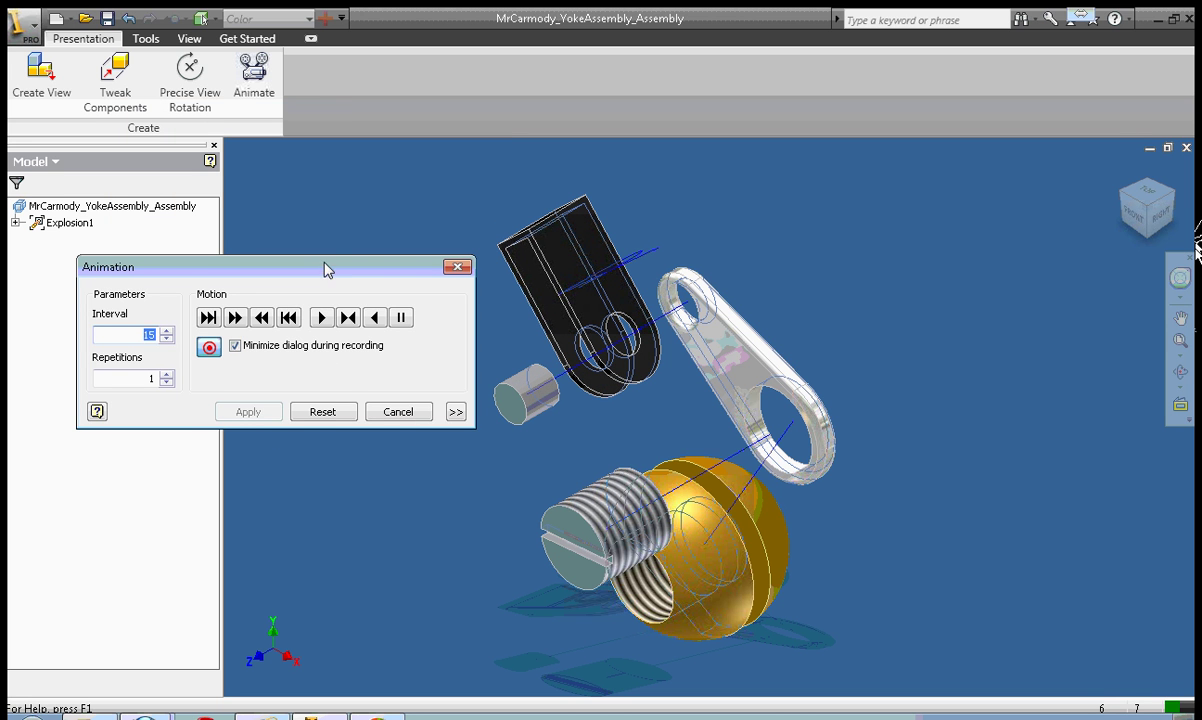
{"action": "left_click_drag", "start_coordinate": [327, 270], "coordinate": [326, 235]}
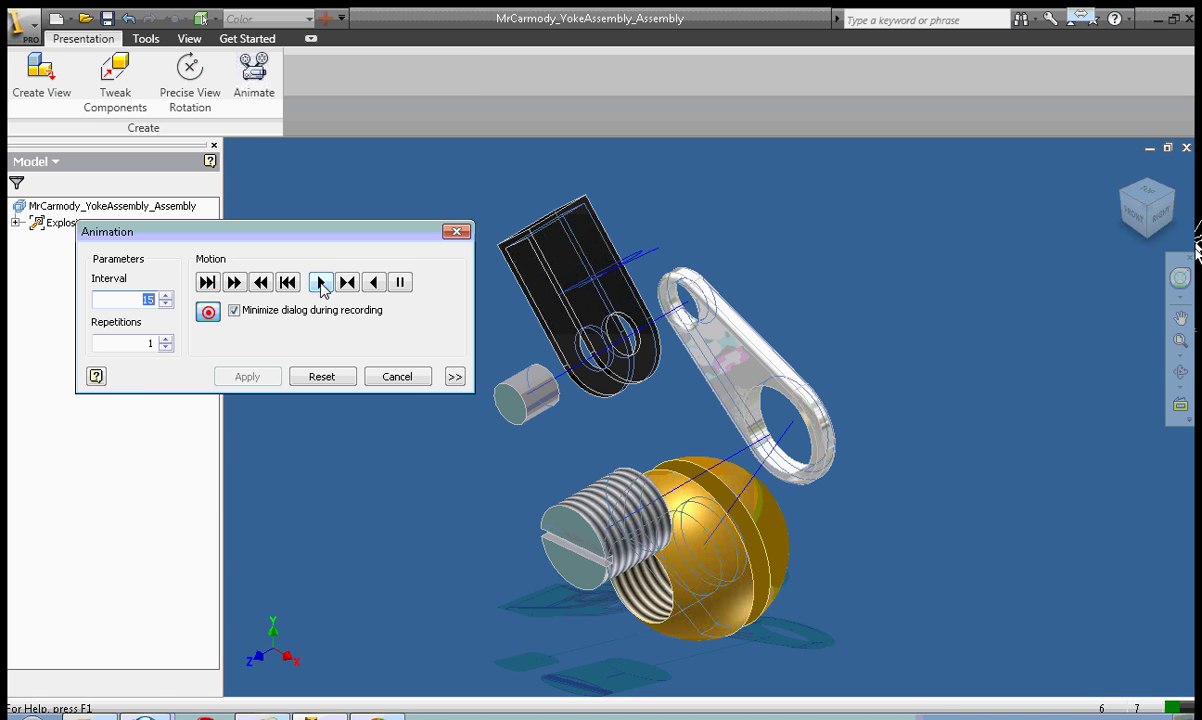
Play the exploded yoke animation forward so it records into the WMV file.
{"action": "left_click", "coordinate": [321, 285]}
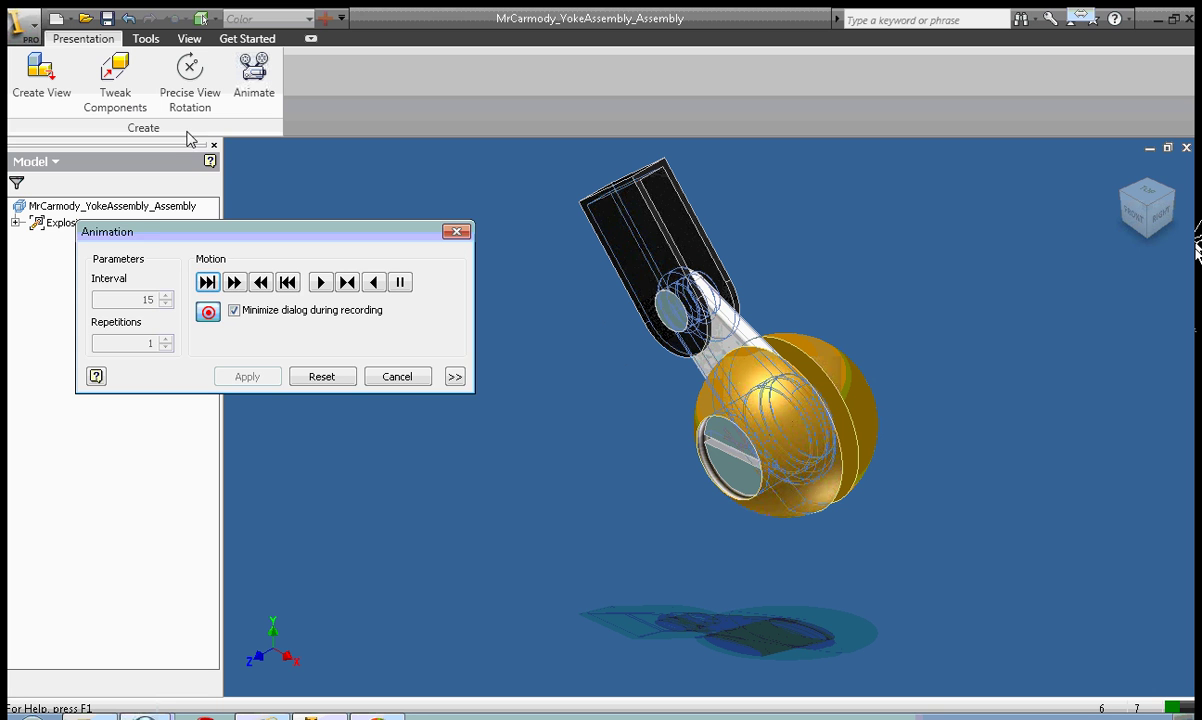
{"action": "left_click_drag", "start_coordinate": [275, 238], "coordinate": [357, 185]}
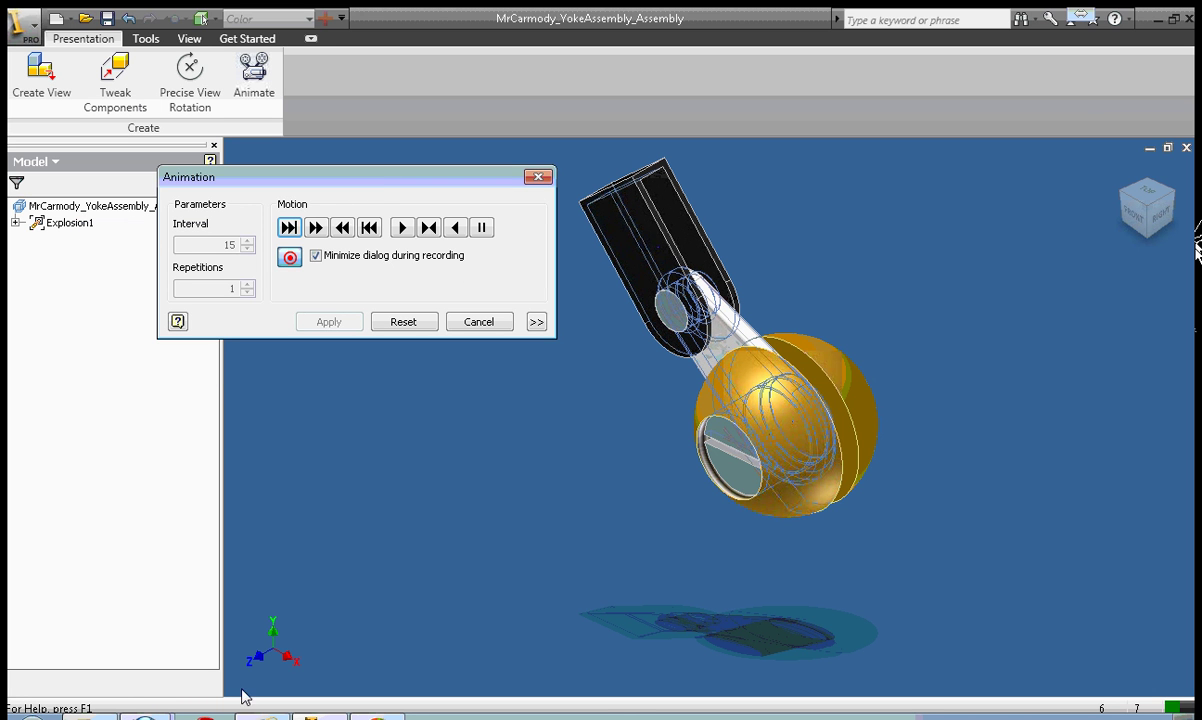
Switch to the Documents library showing the recorded WMV, leaving its file name unchanged.
{"action": "key", "text": "alt+Tab"}
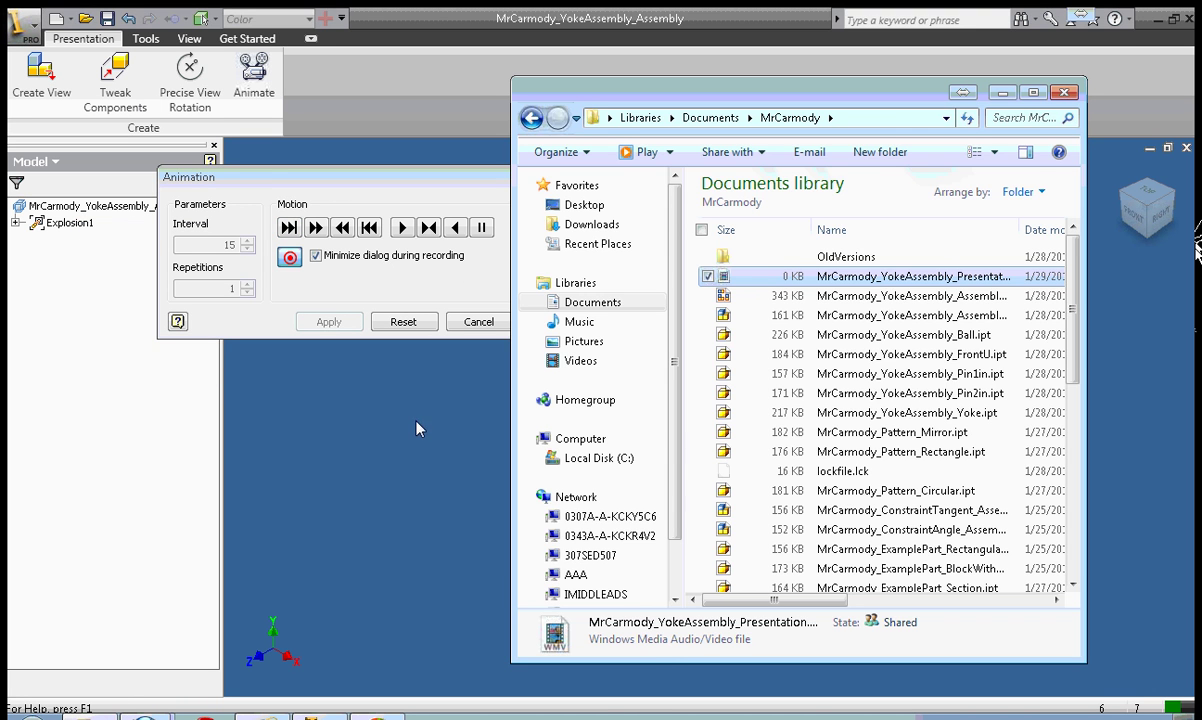
{"action": "left_click_drag", "start_coordinate": [366, 184], "coordinate": [284, 177]}
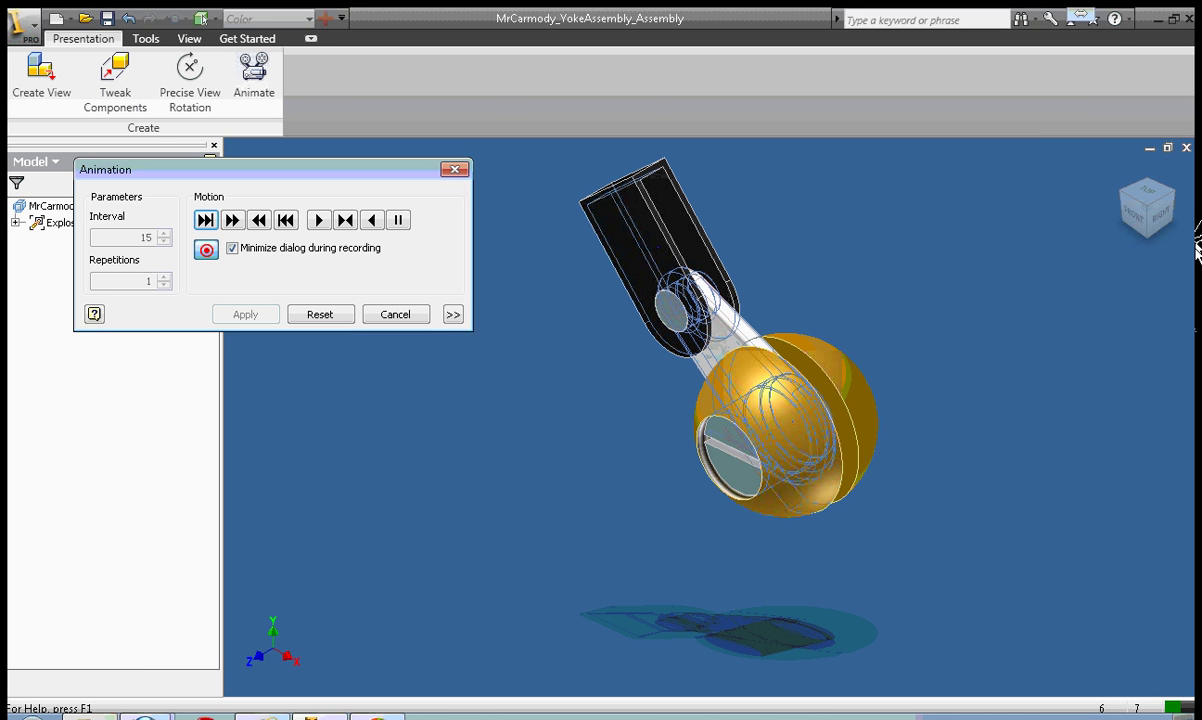
{"action": "key", "text": "alt+Tab"}
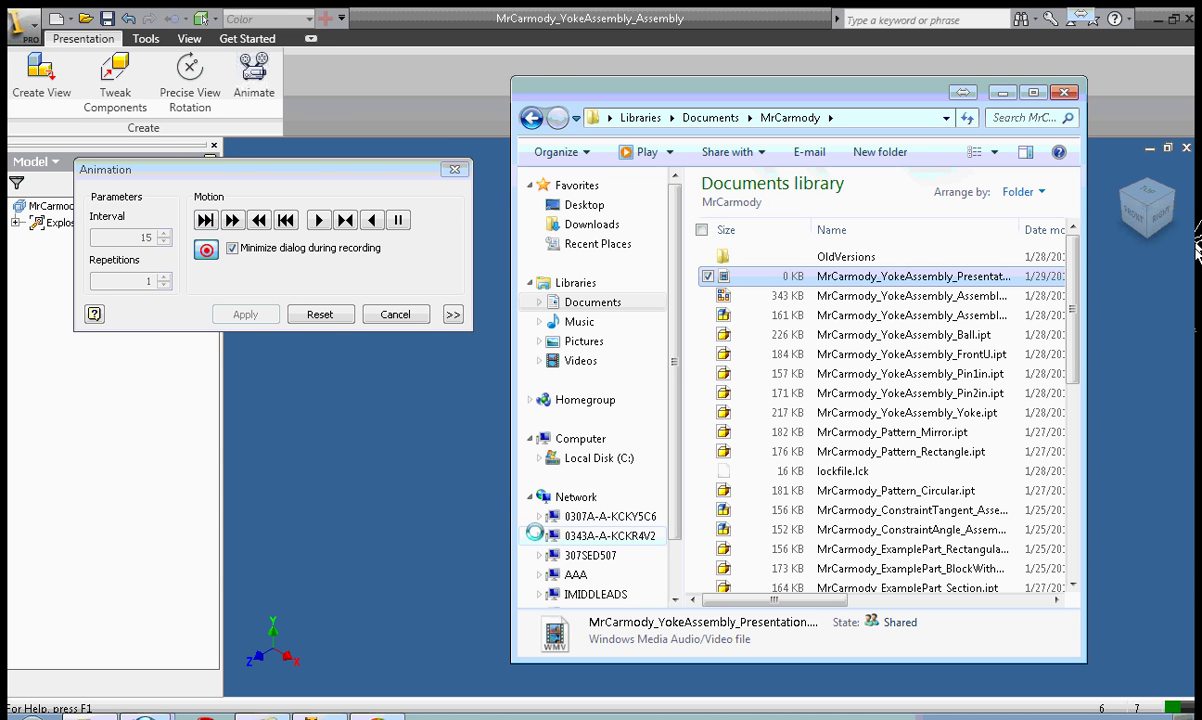
{"action": "left_click", "coordinate": [873, 277]}
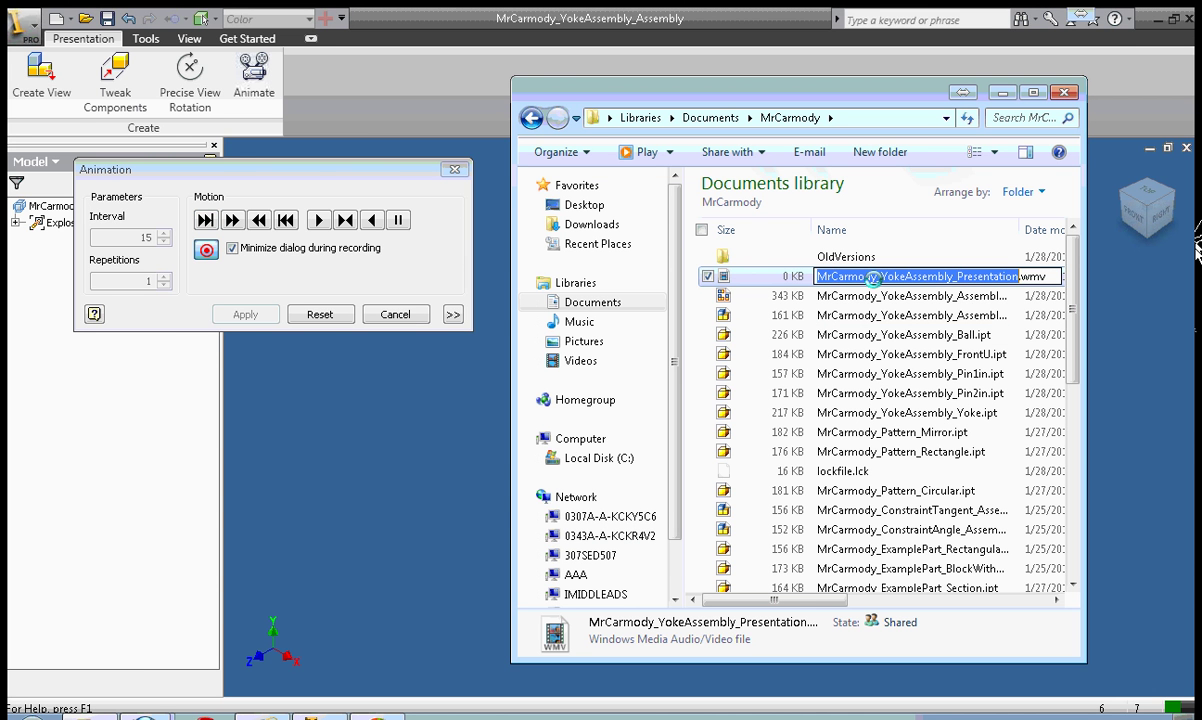
{"action": "left_click", "coordinate": [788, 279]}
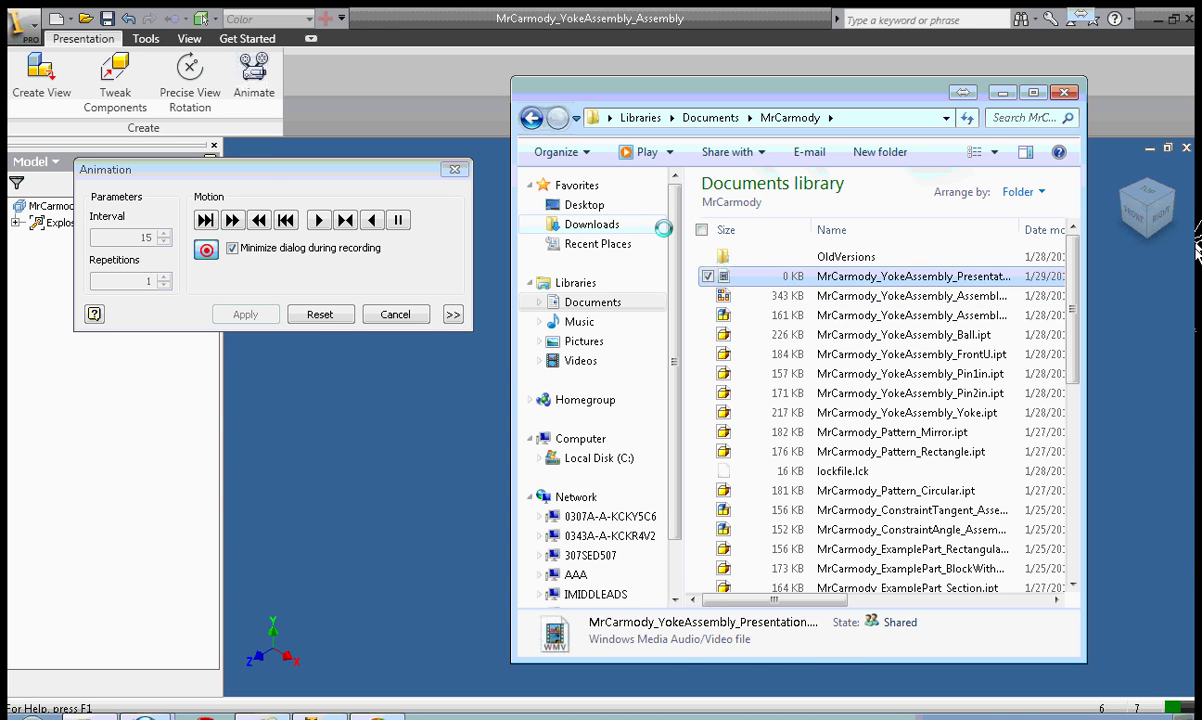
{"action": "left_click", "coordinate": [238, 287]}
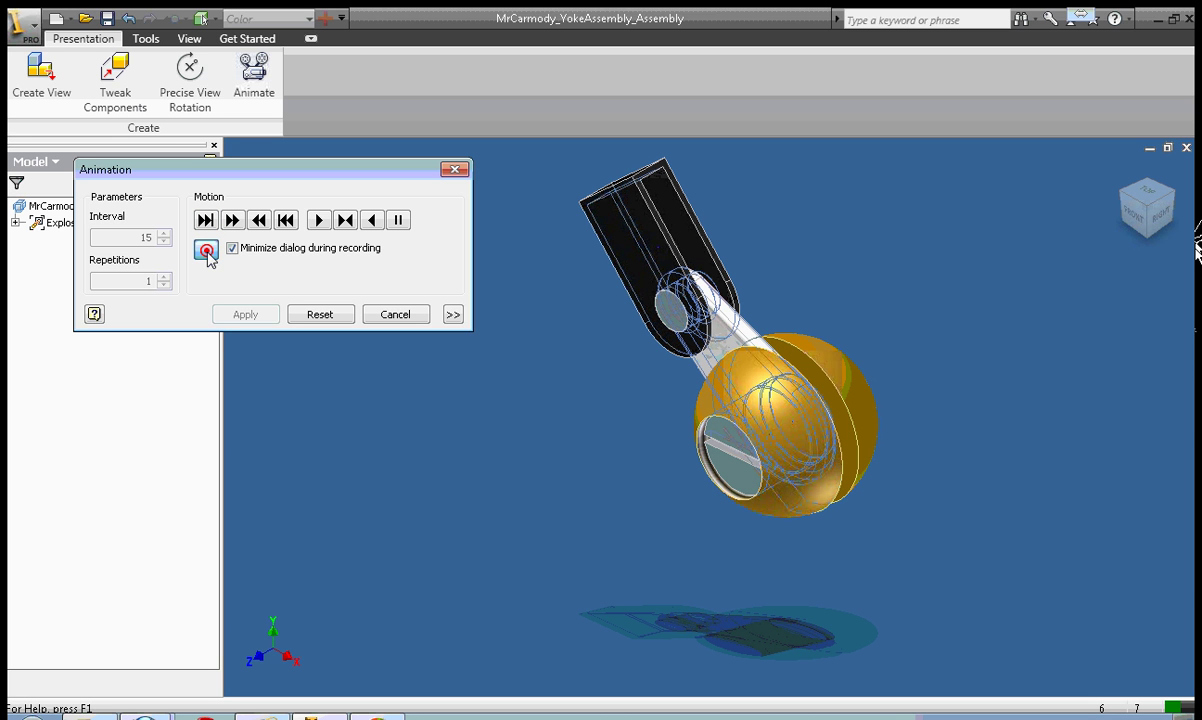
{"action": "left_click", "coordinate": [85, 716]}
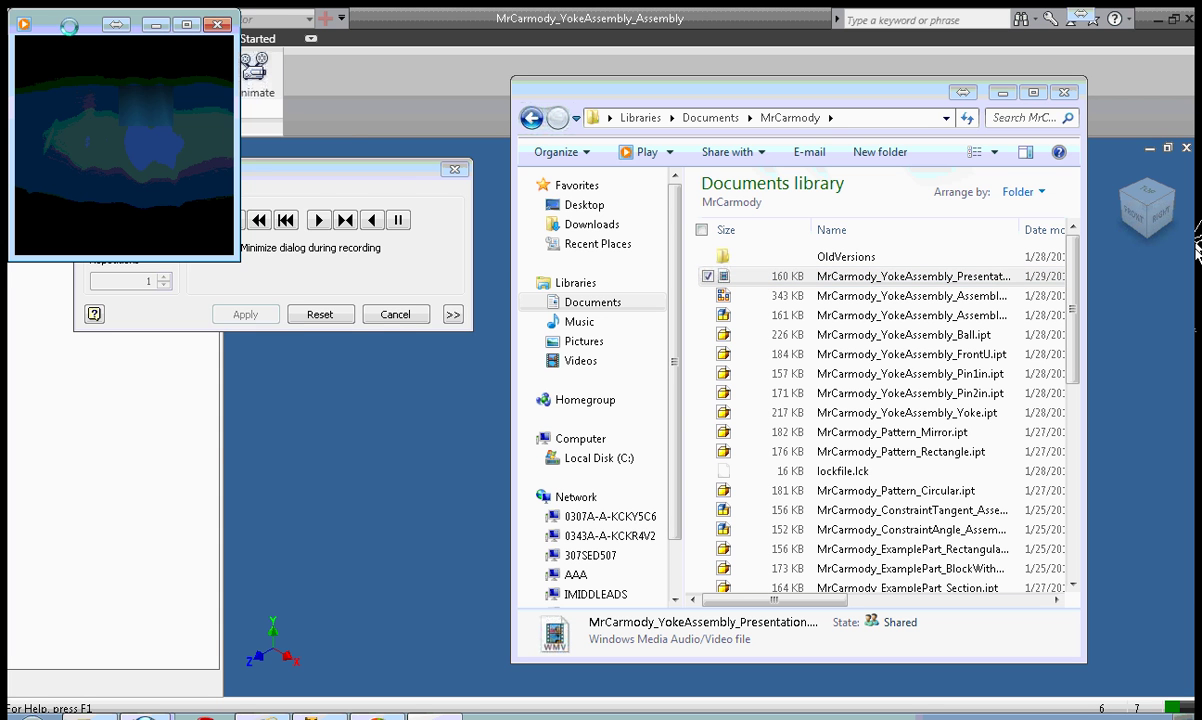
Move and enlarge the video playback window, then close it and minimize the Documents library.
{"action": "left_click_drag", "start_coordinate": [69, 26], "coordinate": [221, 117]}
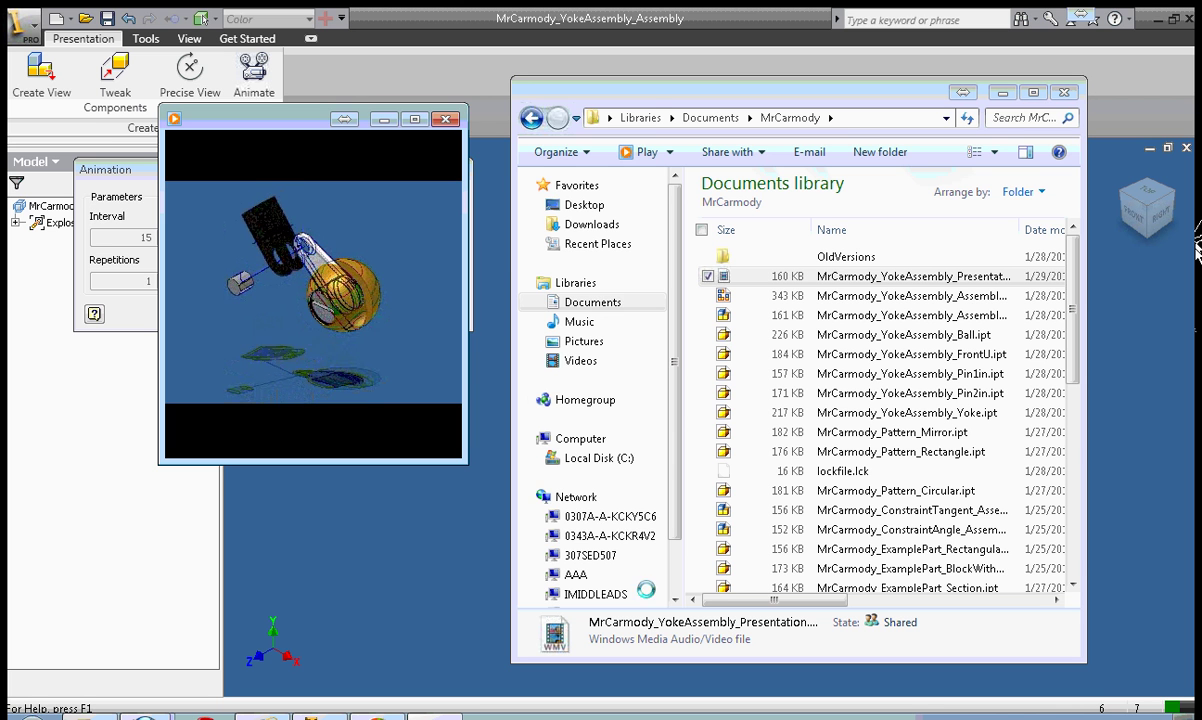
{"action": "left_click_drag", "start_coordinate": [466, 462], "coordinate": [648, 590]}
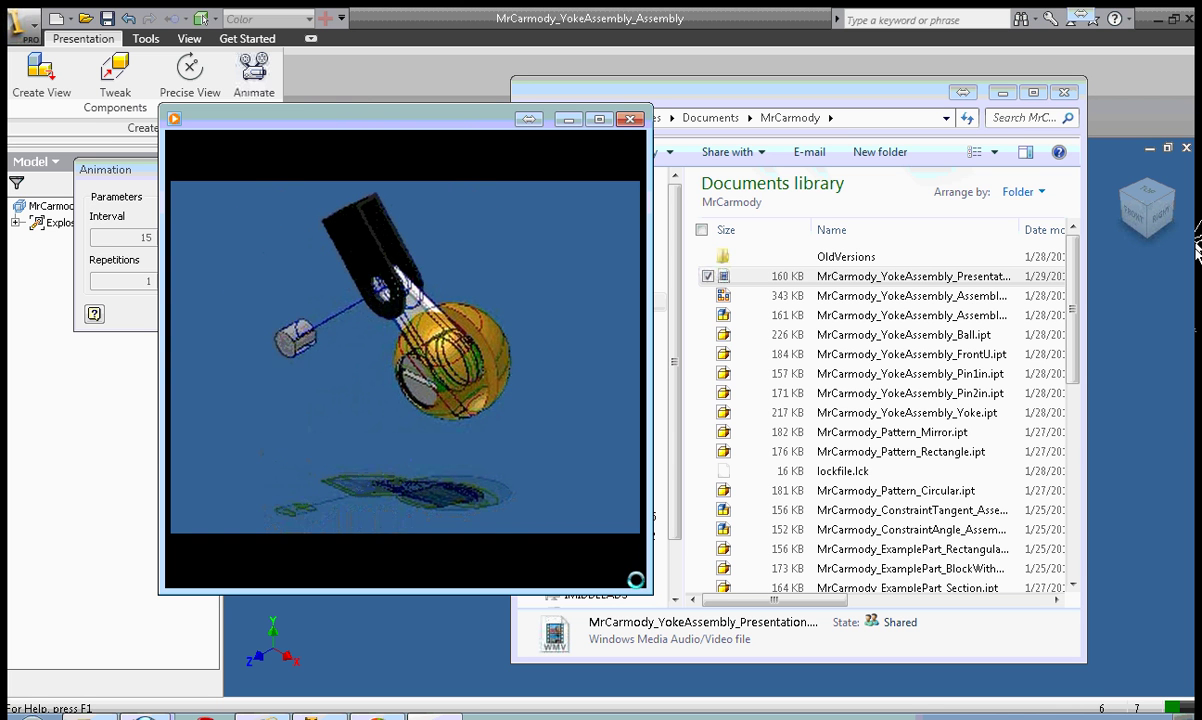
{"action": "left_click", "coordinate": [631, 119]}
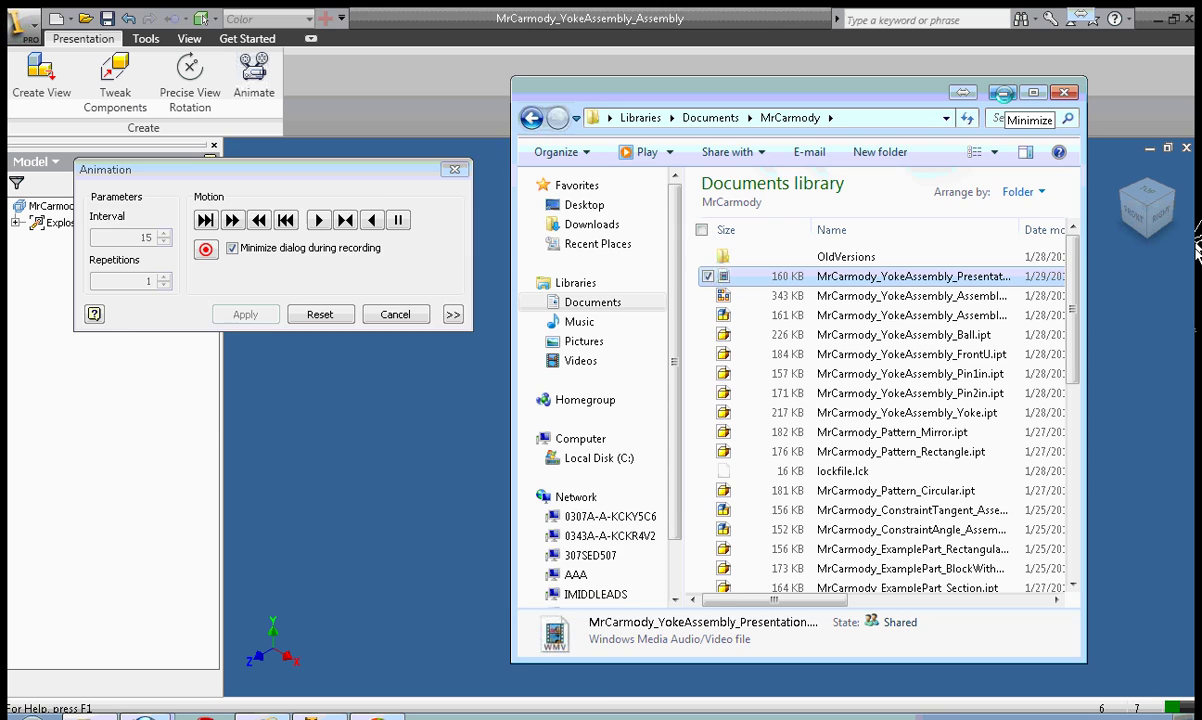
{"action": "left_click", "coordinate": [1003, 92]}
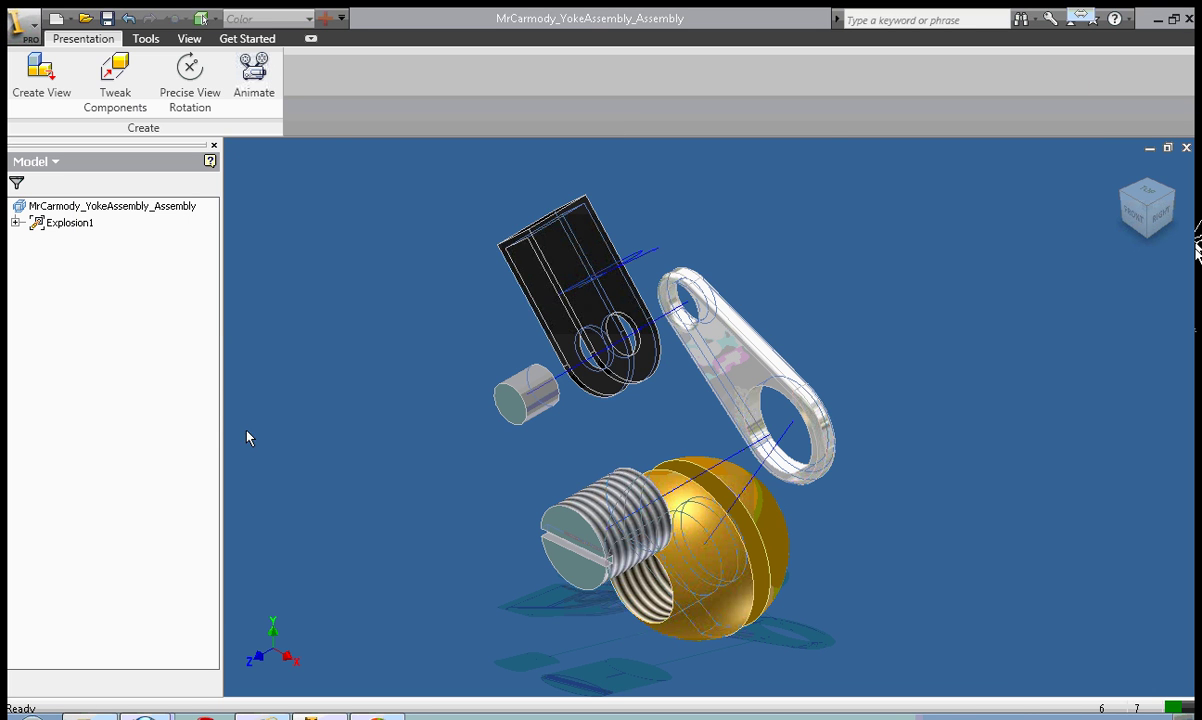
Set the visual style to Shaded with No Shadow, then open the Animate settings.
{"action": "left_click", "coordinate": [187, 39]}
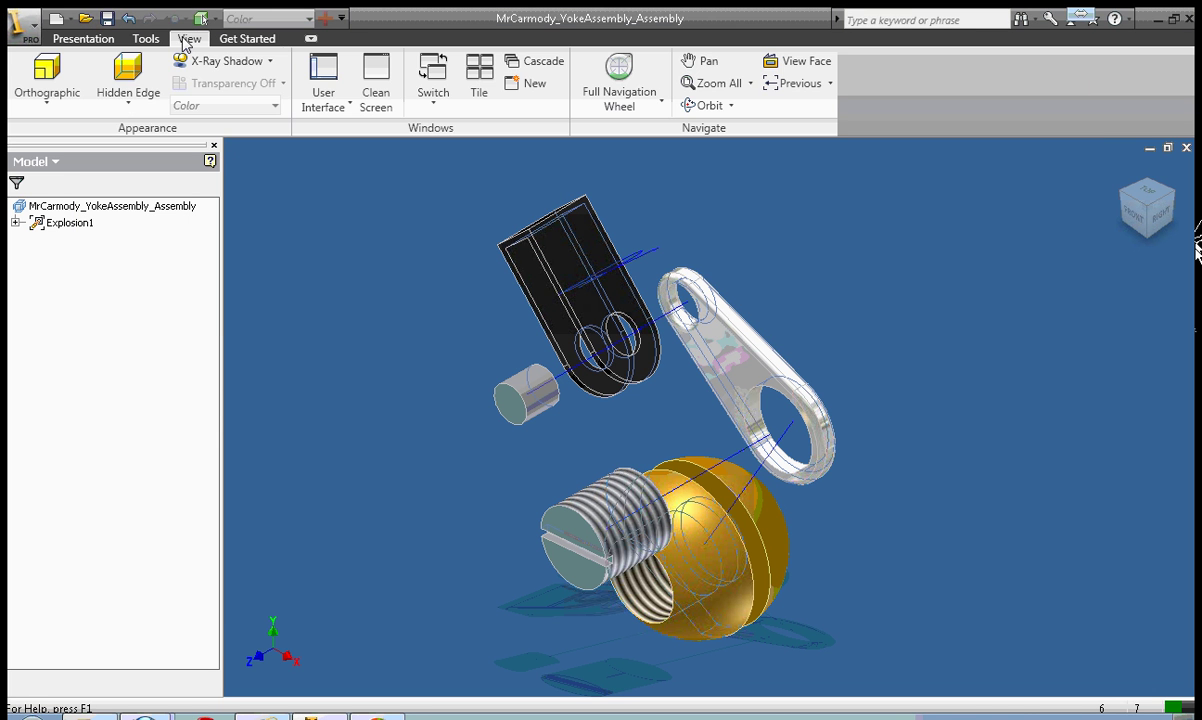
{"action": "left_click", "coordinate": [125, 105]}
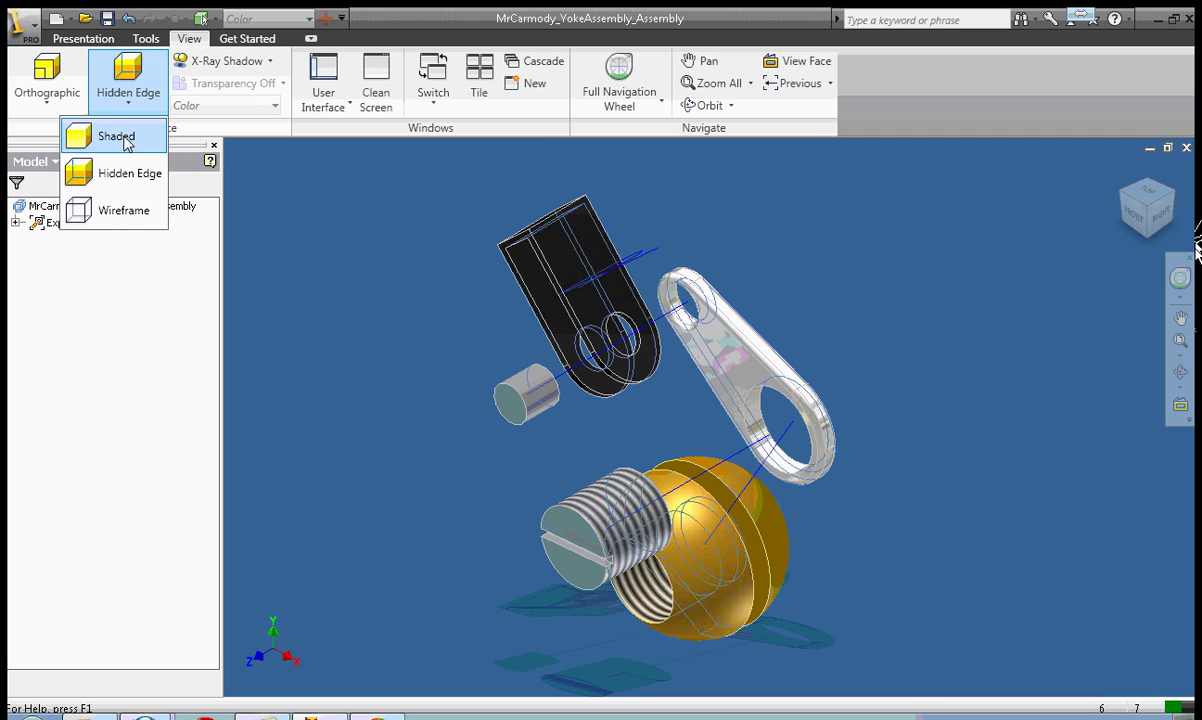
{"action": "left_click", "coordinate": [115, 150]}
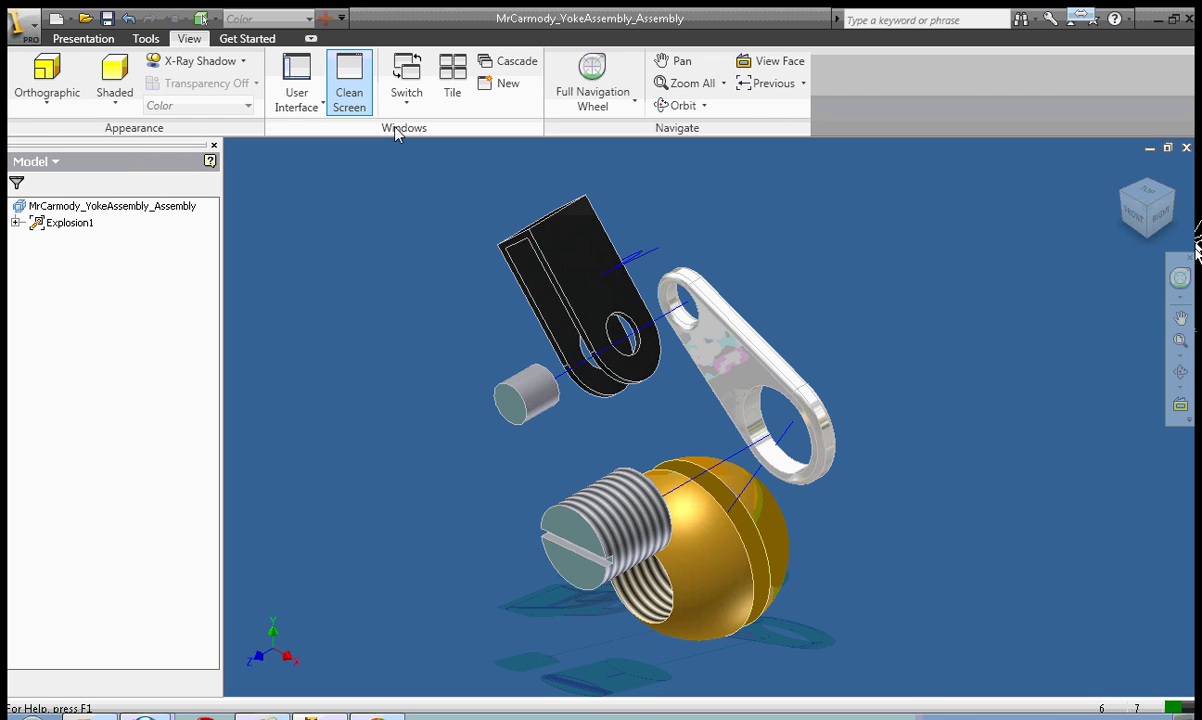
{"action": "left_click", "coordinate": [247, 62]}
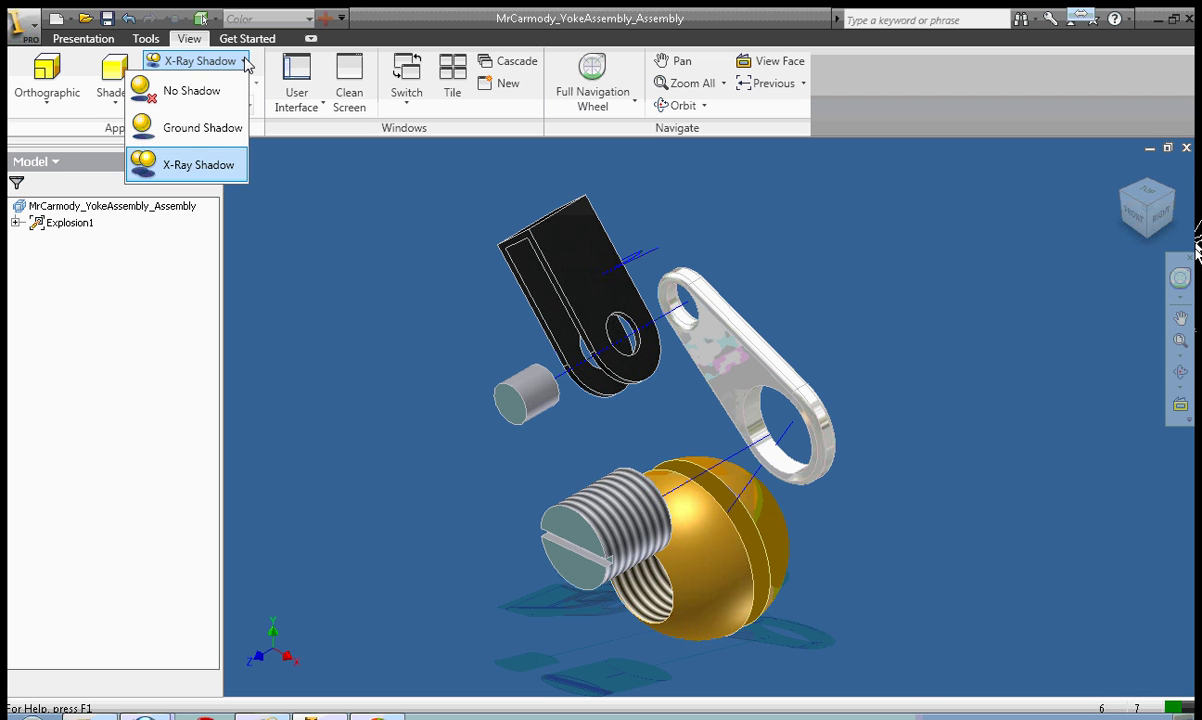
{"action": "left_click", "coordinate": [212, 96]}
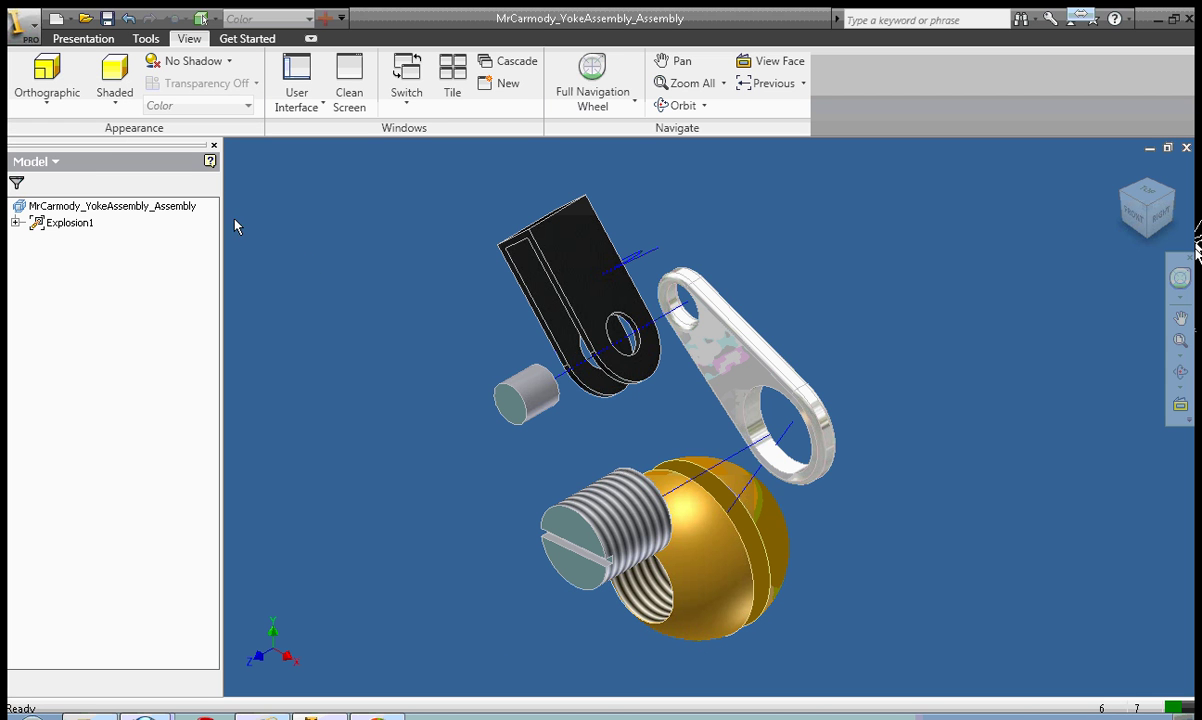
{"action": "left_click", "coordinate": [100, 39]}
{"action": "left_click", "coordinate": [256, 88]}
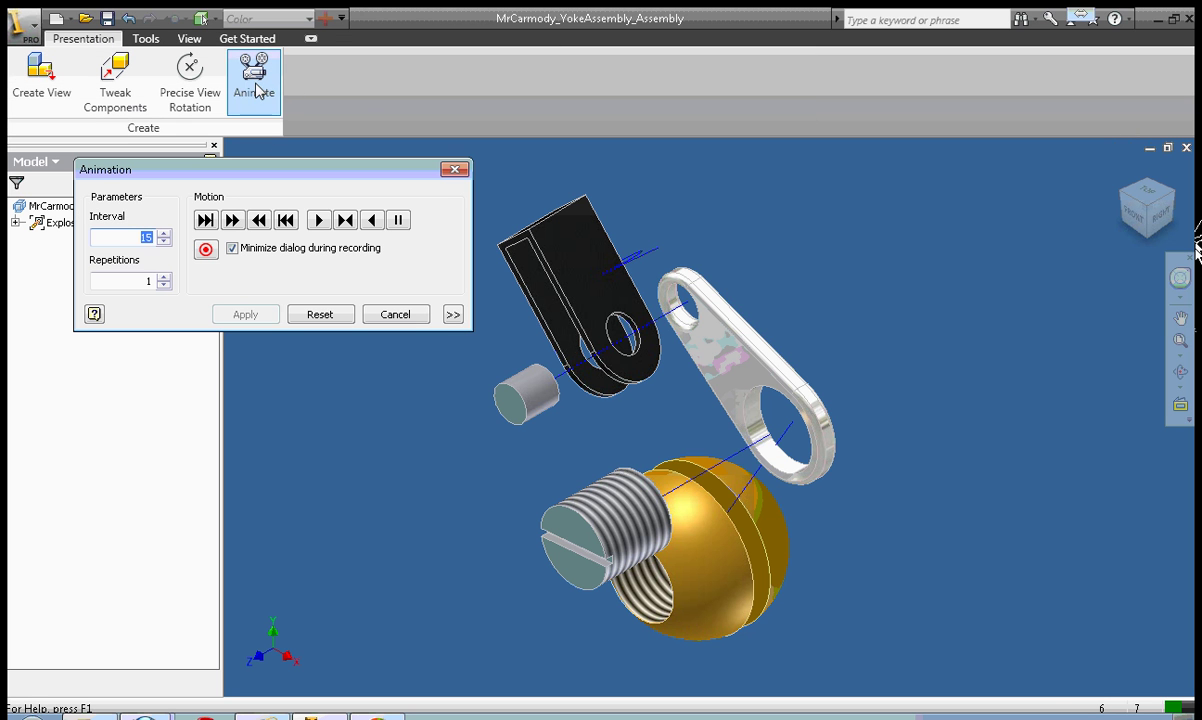
Record over the existing MrCarmody_YokeAssembly_Presentation.wmv, confirming the replacement.
{"action": "left_click", "coordinate": [208, 256]}
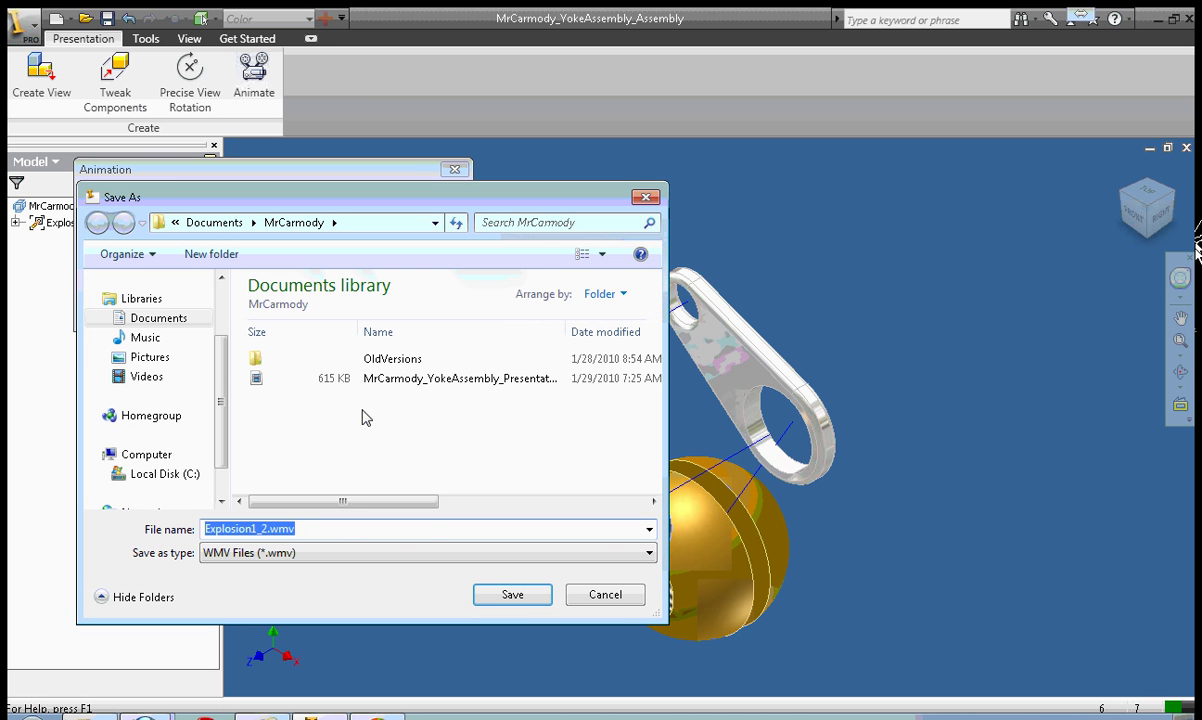
{"action": "left_click", "coordinate": [368, 380]}
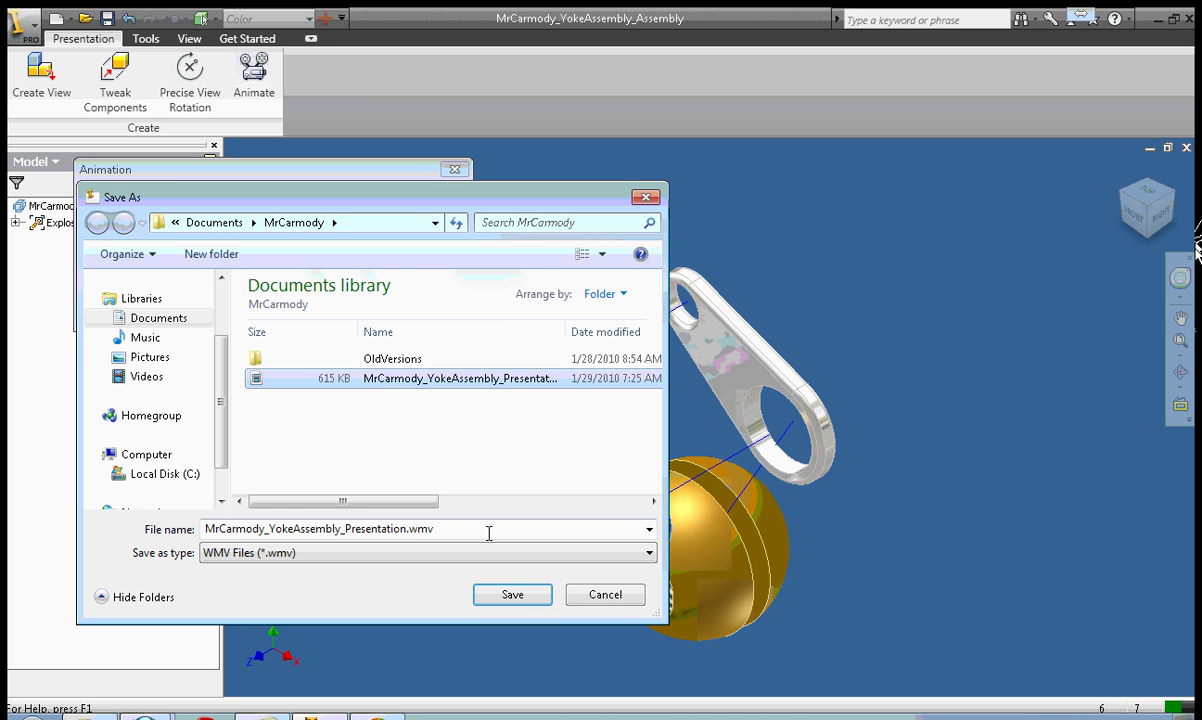
{"action": "left_click", "coordinate": [528, 599]}
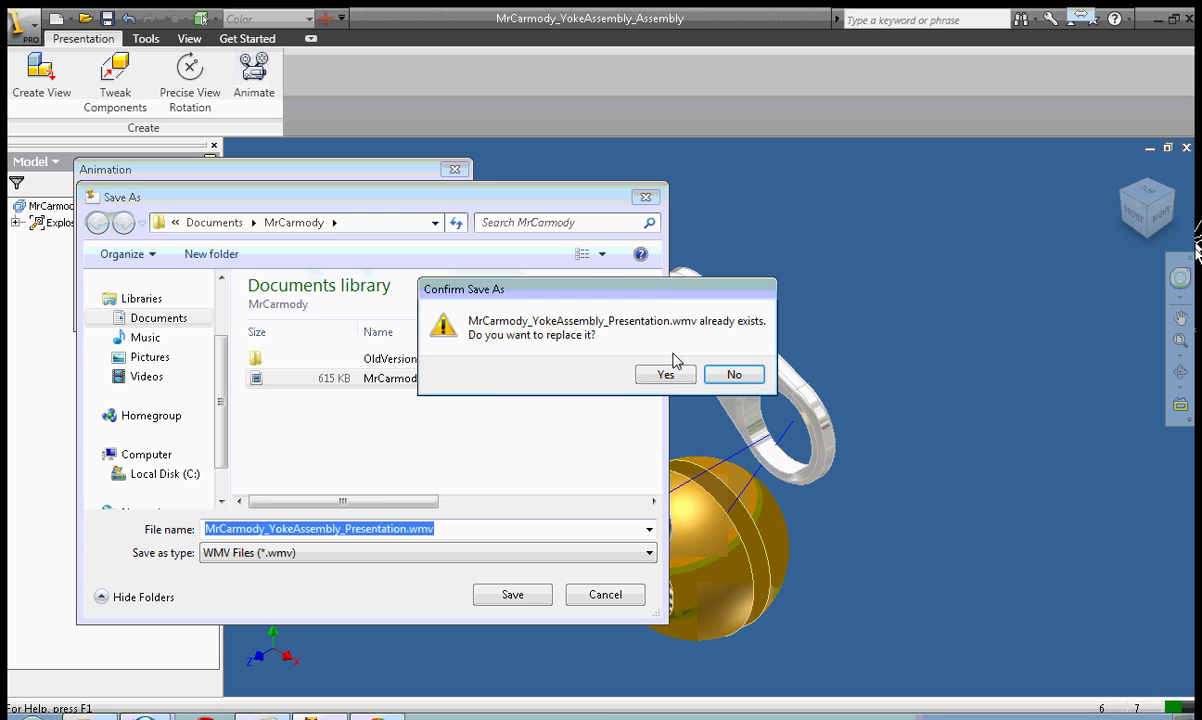
{"action": "left_click", "coordinate": [665, 373]}
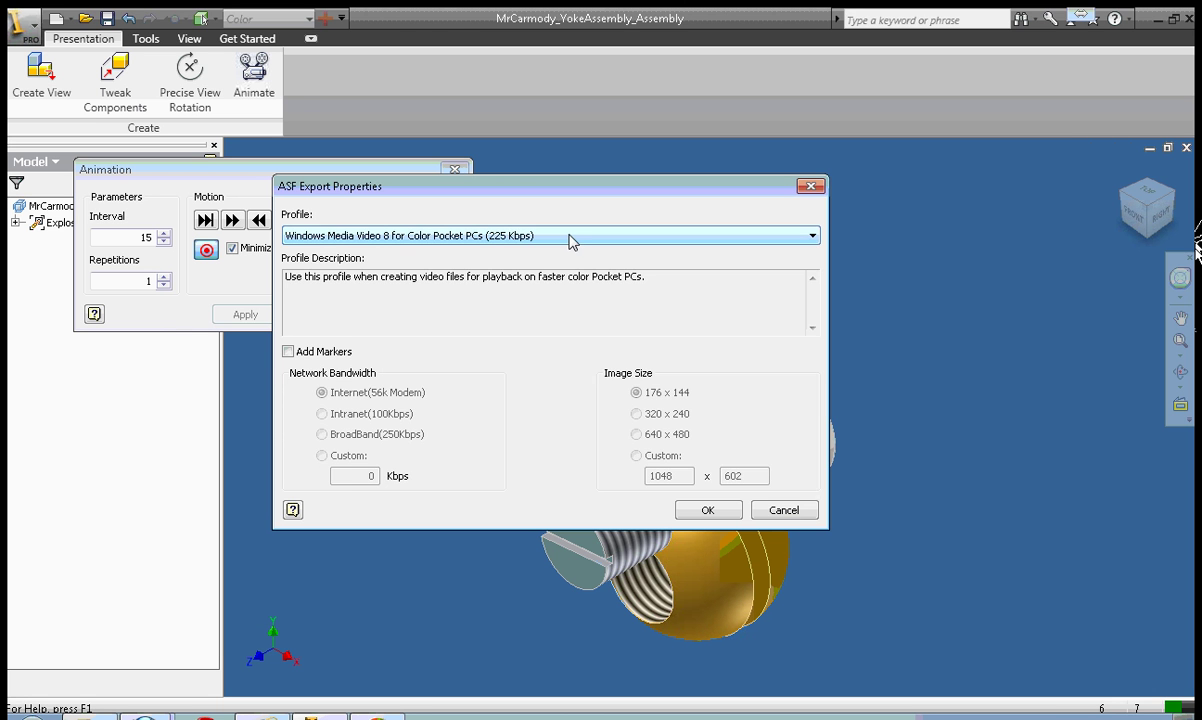
Choose a Custom Profile with 700 Kbps custom bandwidth at 640 x 480.
{"action": "left_click", "coordinate": [594, 236]}
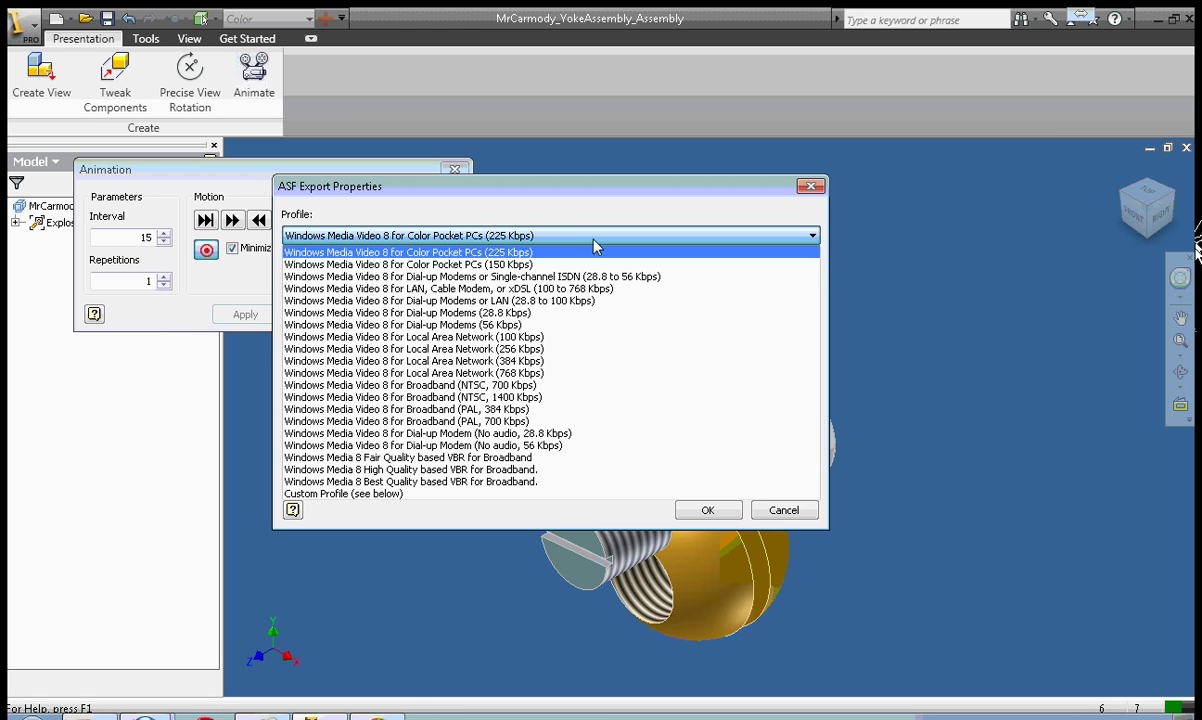
{"action": "left_click", "coordinate": [539, 494]}
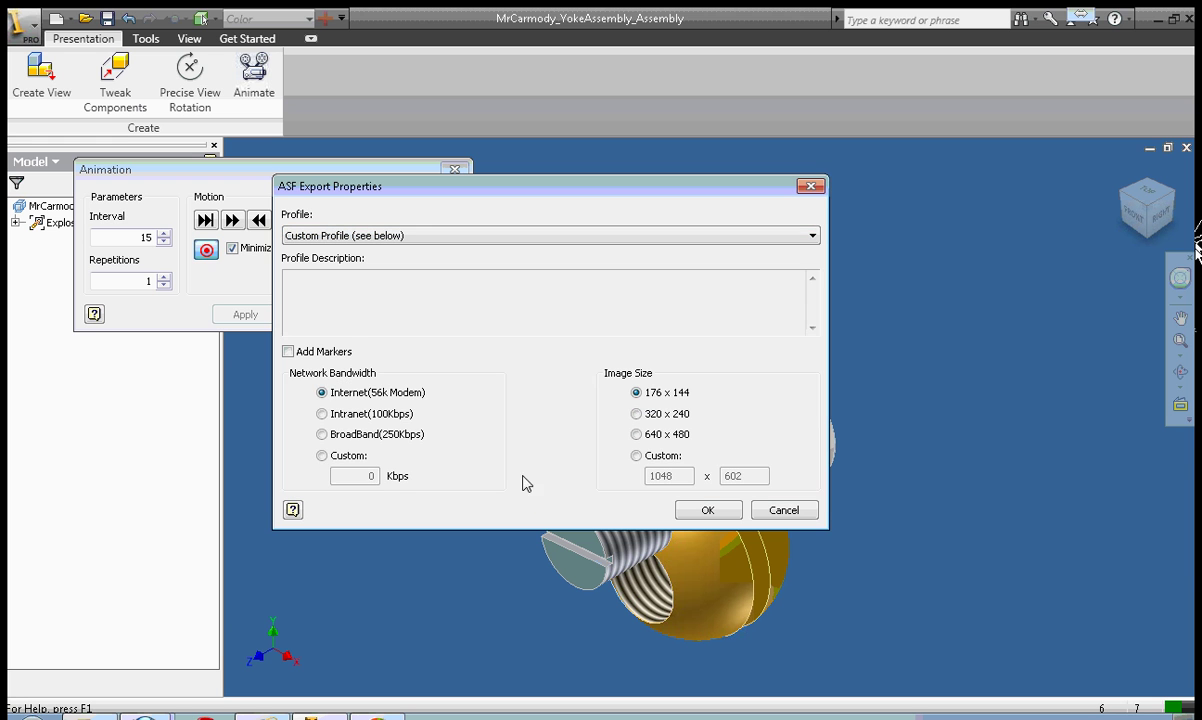
{"action": "left_click", "coordinate": [321, 456]}
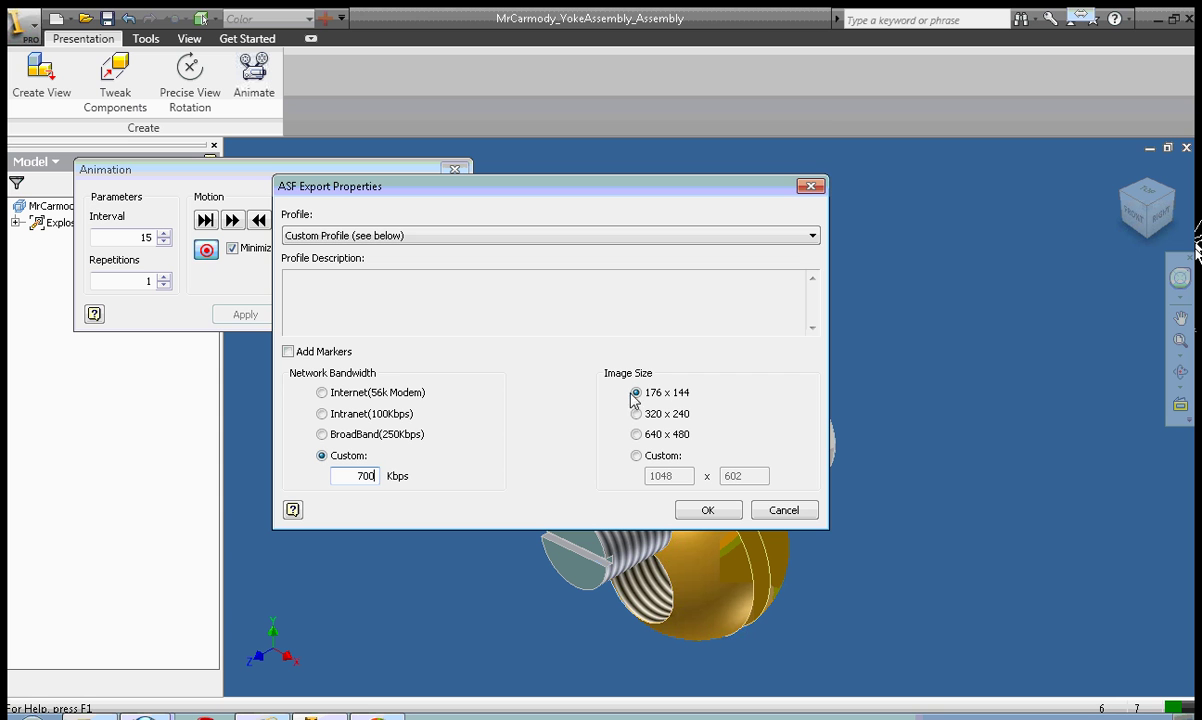
Accept the custom export settings, play the explosion animation forward, then stop recording.
{"action": "left_click", "coordinate": [720, 514]}
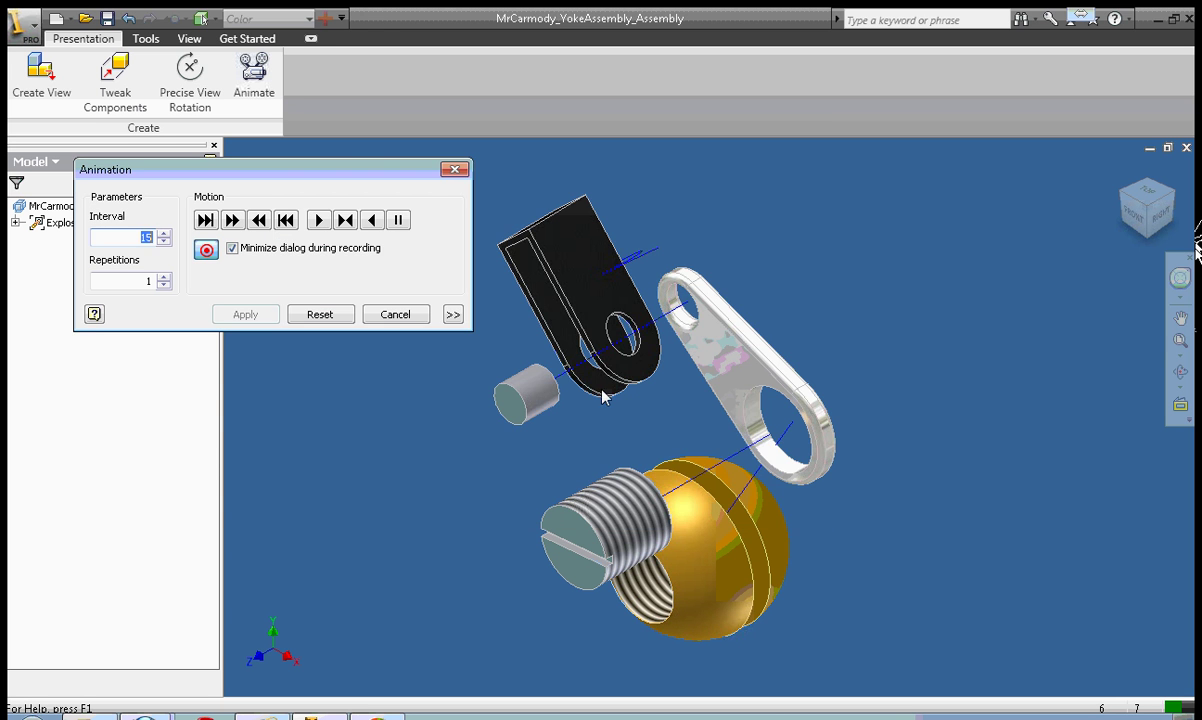
{"action": "left_click", "coordinate": [318, 222]}
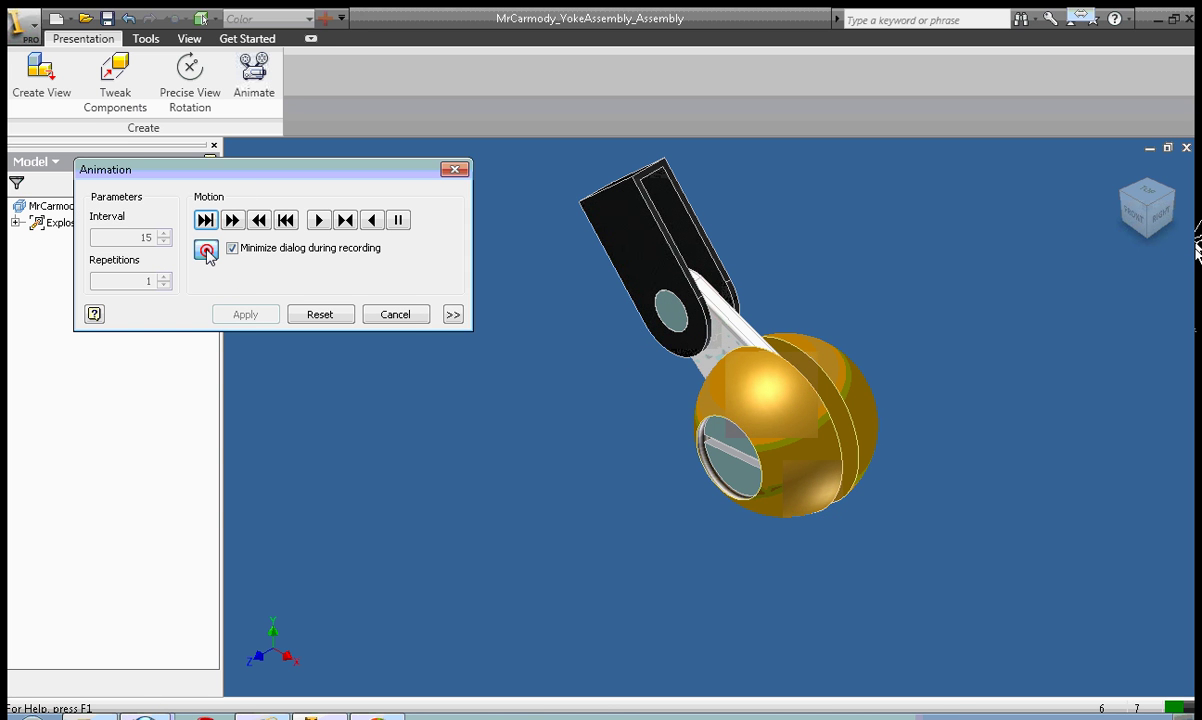
{"action": "left_click", "coordinate": [206, 250]}
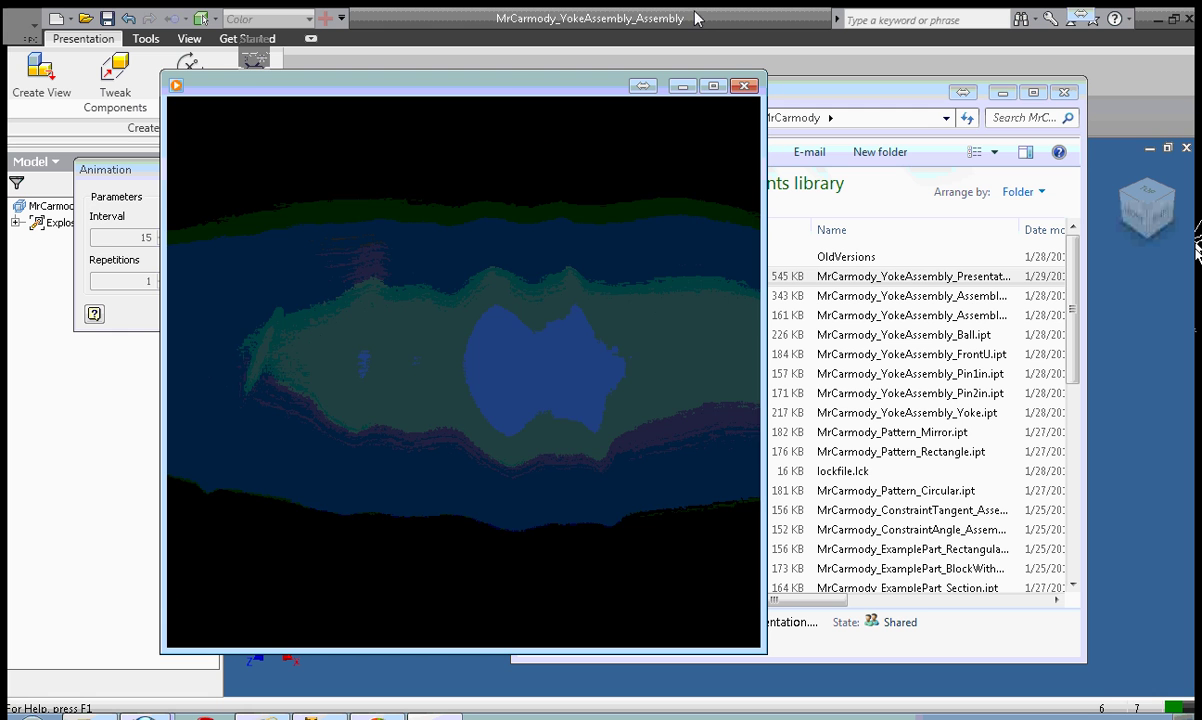
Close the Windows Media Player window after watching the new 545 KB recording.
{"action": "left_click", "coordinate": [741, 86]}
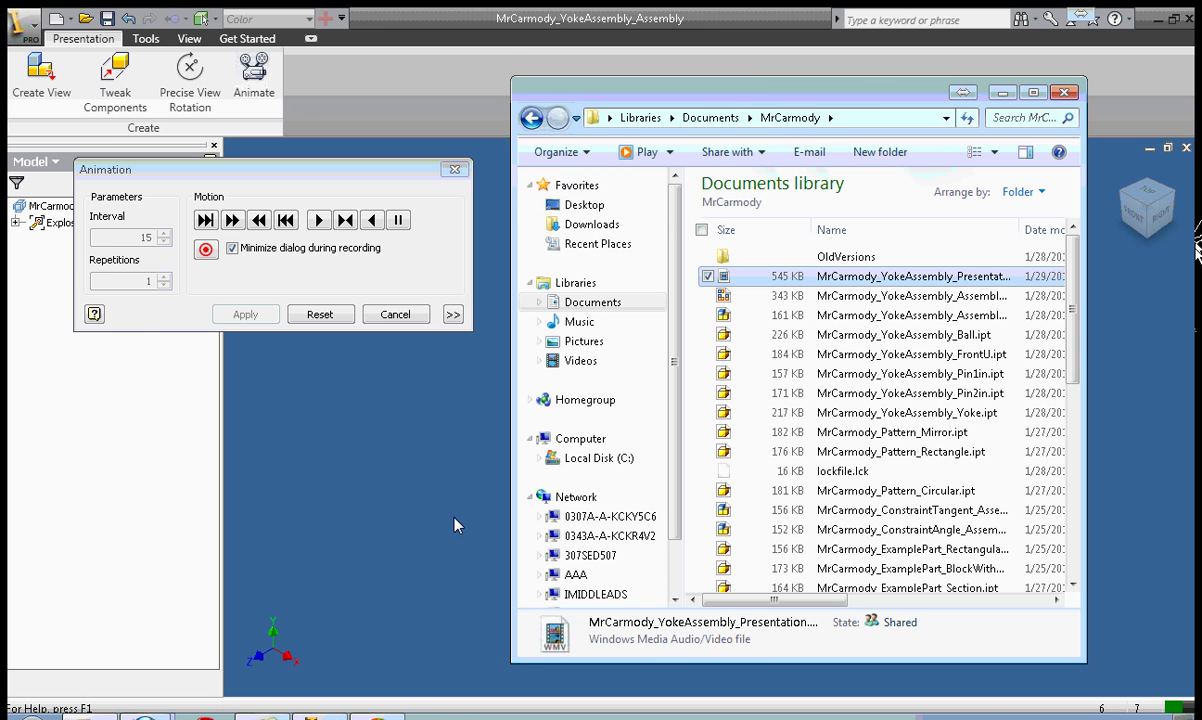
{"action": "left_click", "coordinate": [1001, 92]}
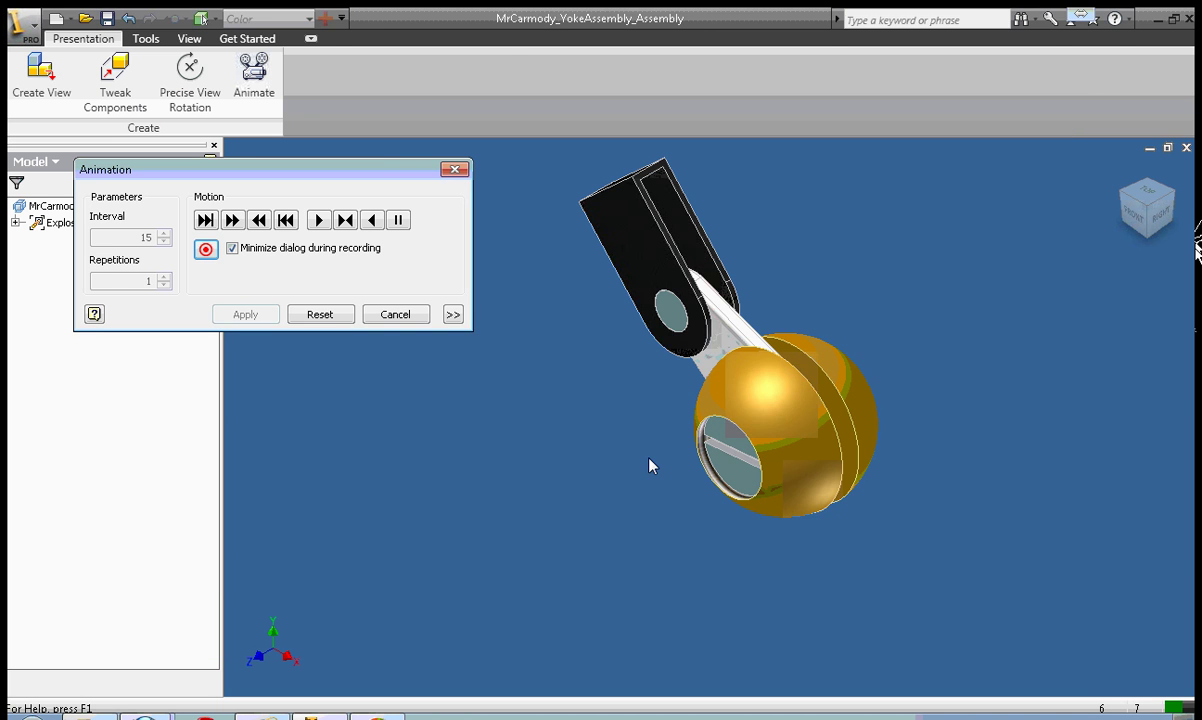